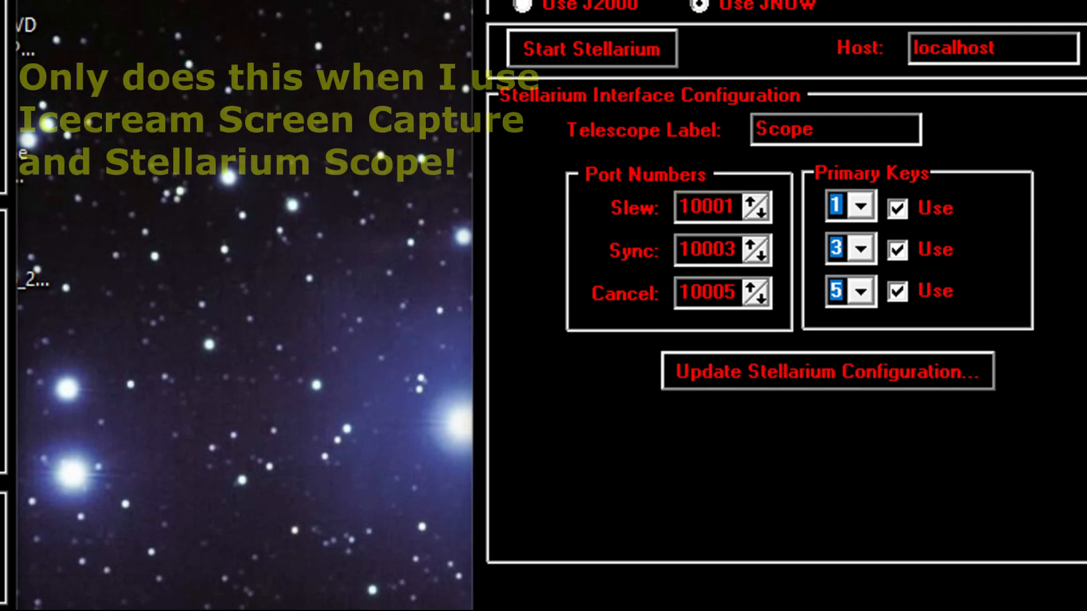
# - Minimize the screen recorder's control window to clear the desktop around the mount software
pyautogui.click(935, 567)
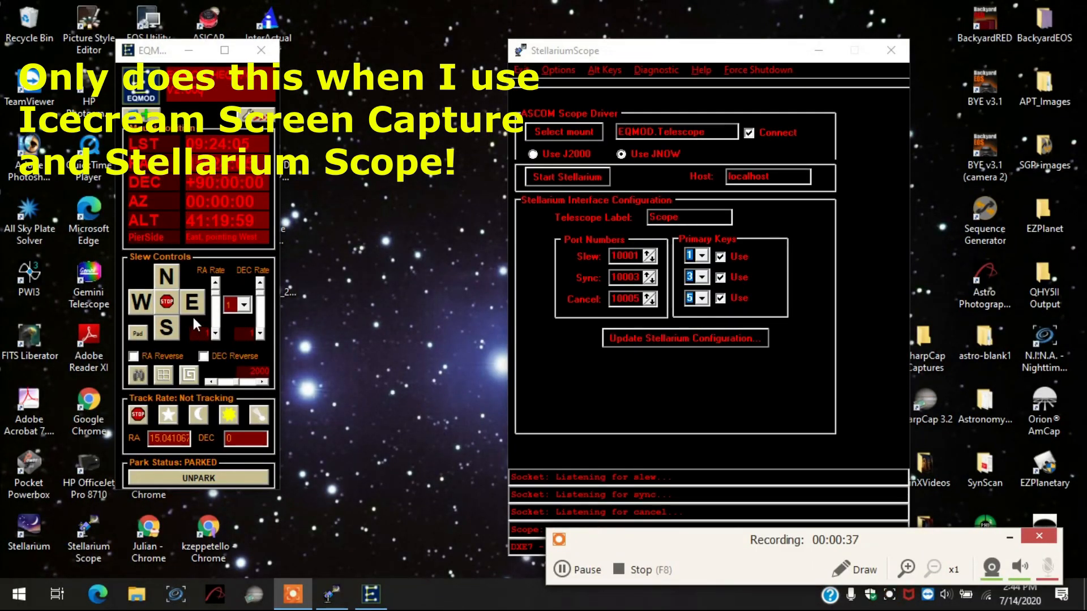
pyautogui.click(438, 296)
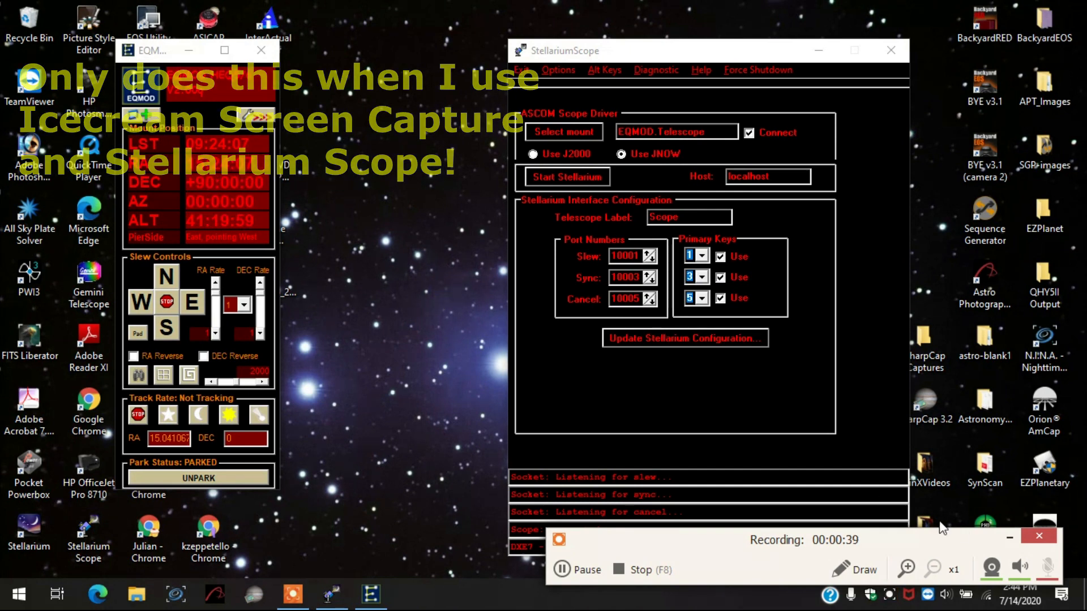
pyautogui.click(1010, 537)
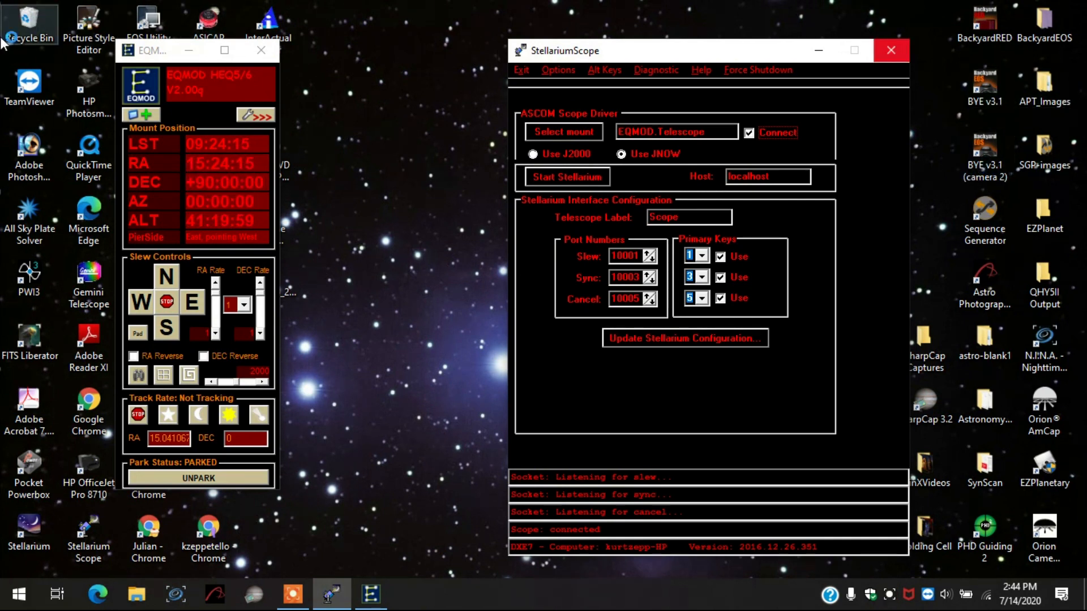
pyautogui.click(267, 583)
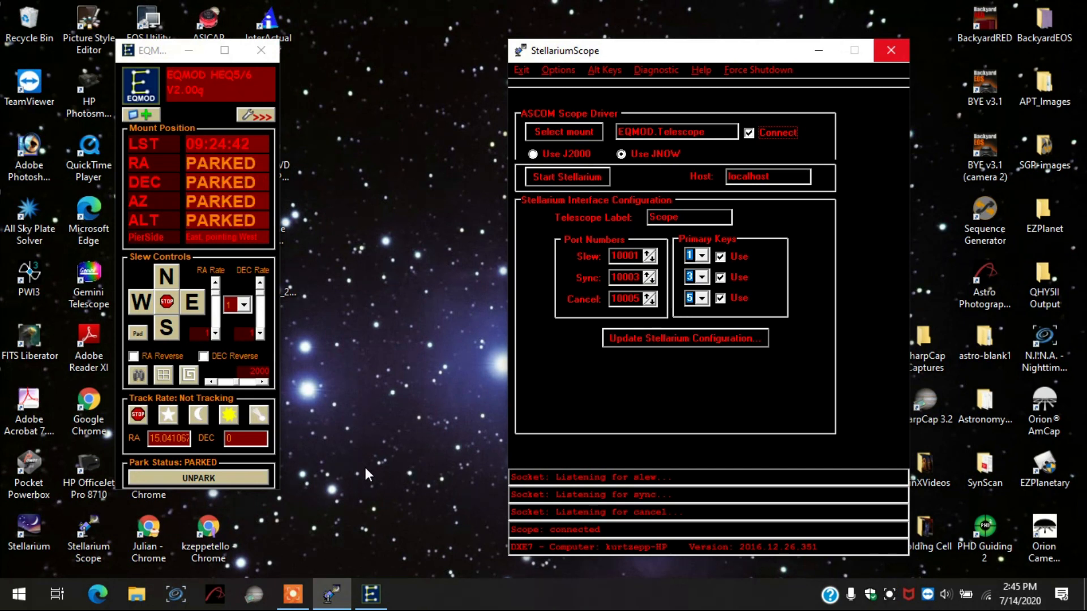
# - Unpark the mount and start tracking at the solar rate
pyautogui.click(202, 478)
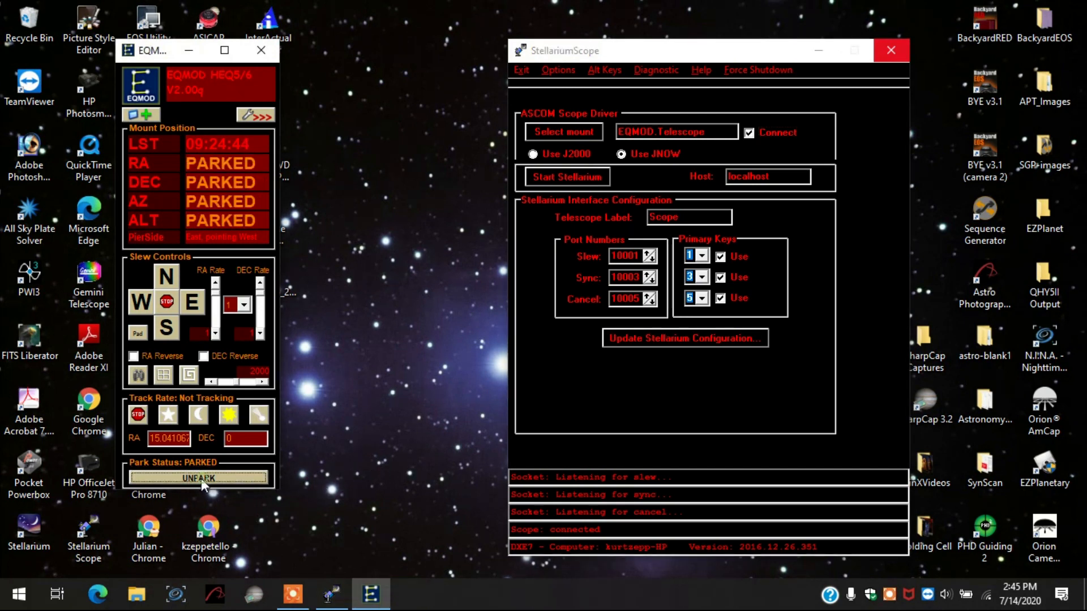
pyautogui.click(229, 415)
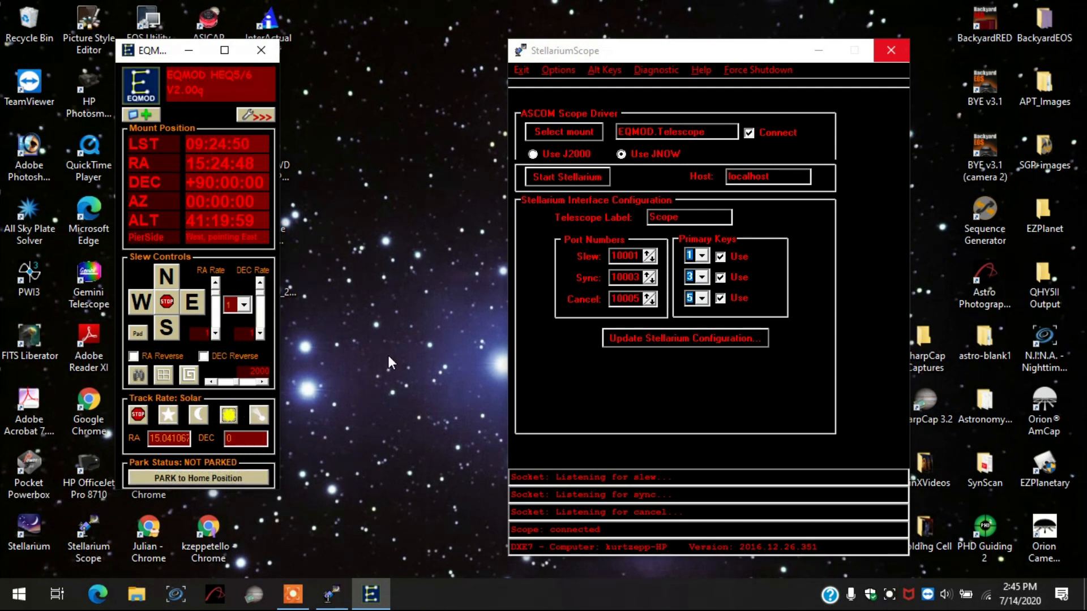
# - Start Stellarium from StellariumScope and locate the telescope marker in the northern sky
pyautogui.click(564, 177)
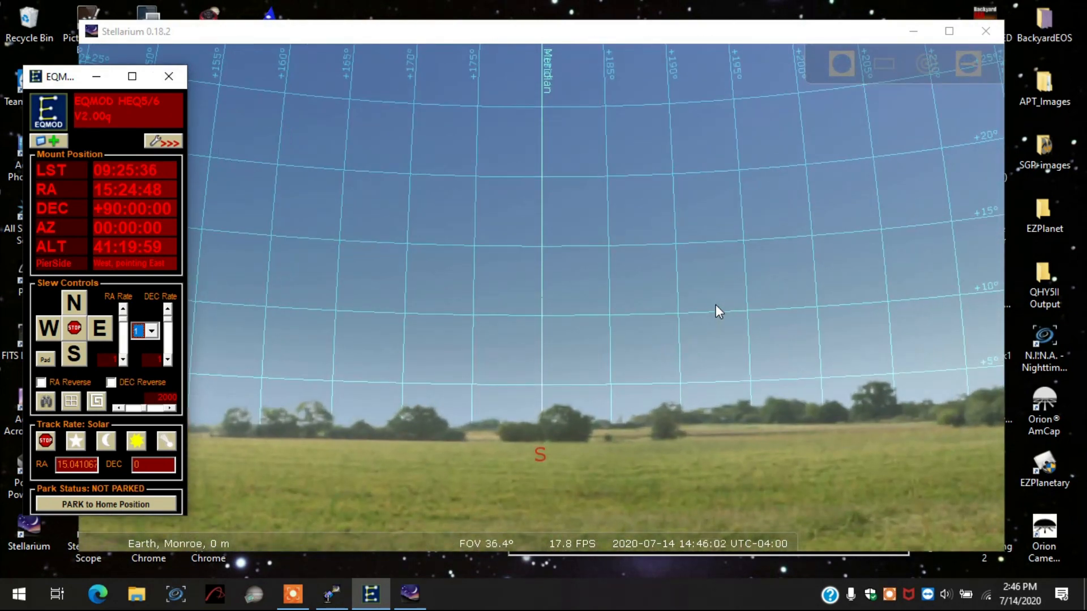
pyautogui.moveTo(810, 266); pyautogui.dragTo(548, 269)
pyautogui.moveTo(911, 280); pyautogui.dragTo(496, 295)
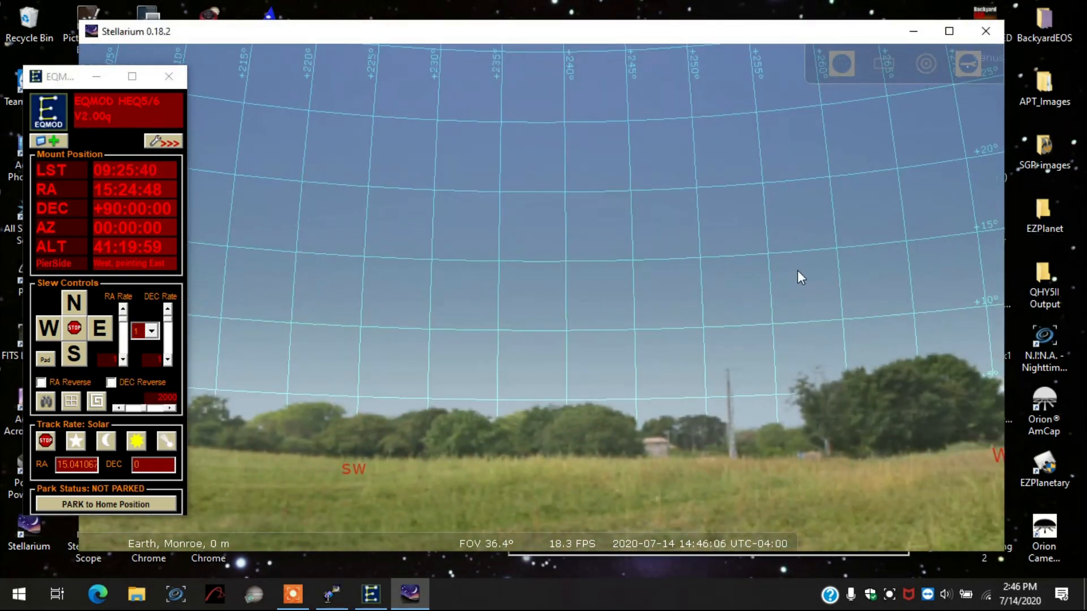
pyautogui.moveTo(797, 270); pyautogui.dragTo(414, 260)
pyautogui.moveTo(846, 230); pyautogui.dragTo(797, 225)
pyautogui.moveTo(824, 170); pyautogui.dragTo(400, 210)
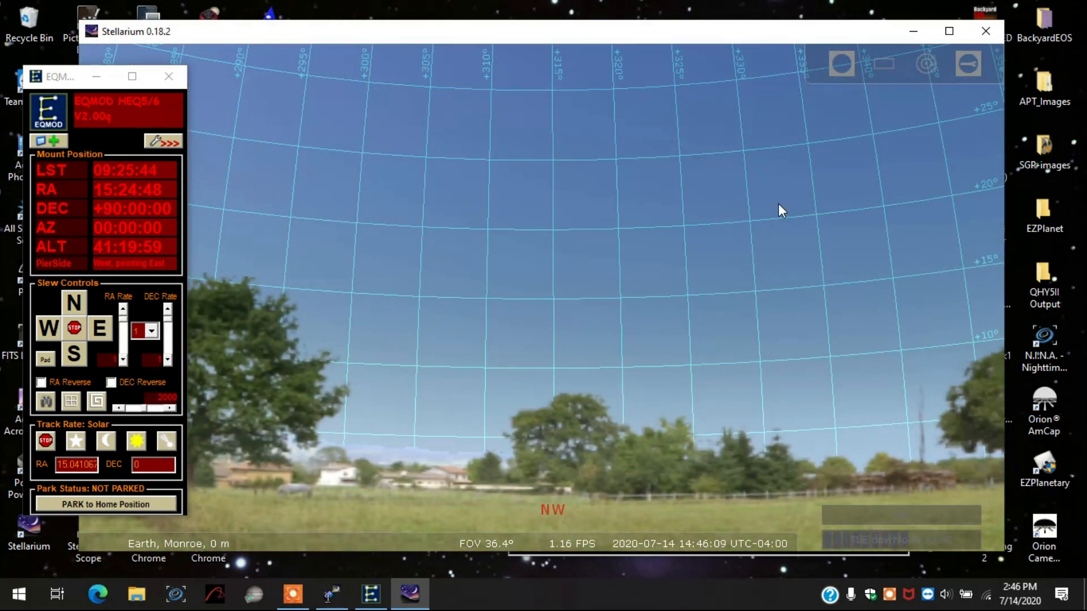
pyautogui.moveTo(468, 193); pyautogui.dragTo(351, 196)
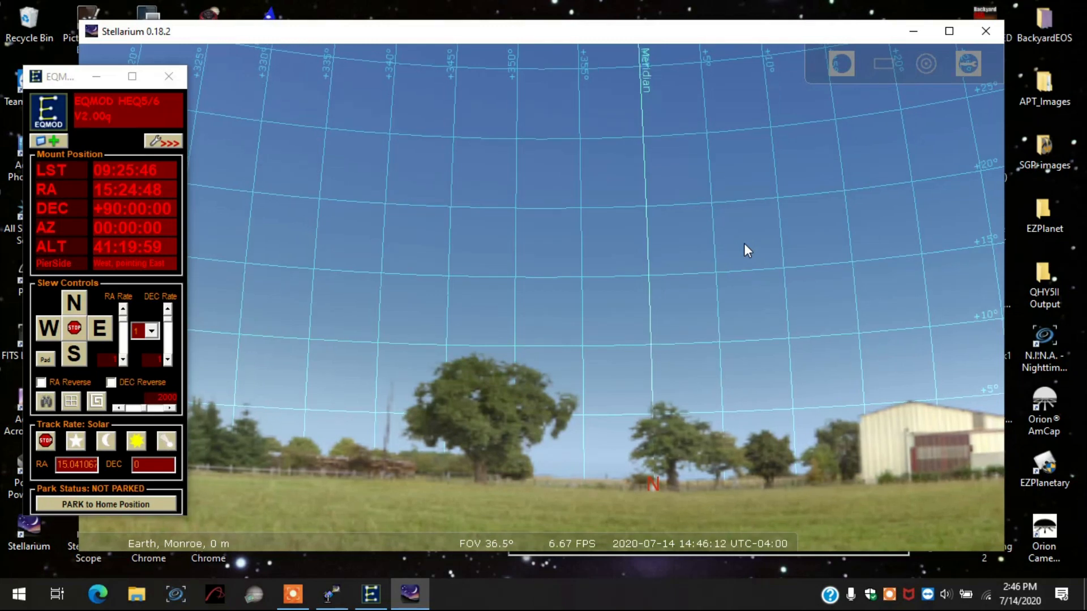
pyautogui.scroll(2, 744, 243)
pyautogui.scroll(-4, 744, 243)
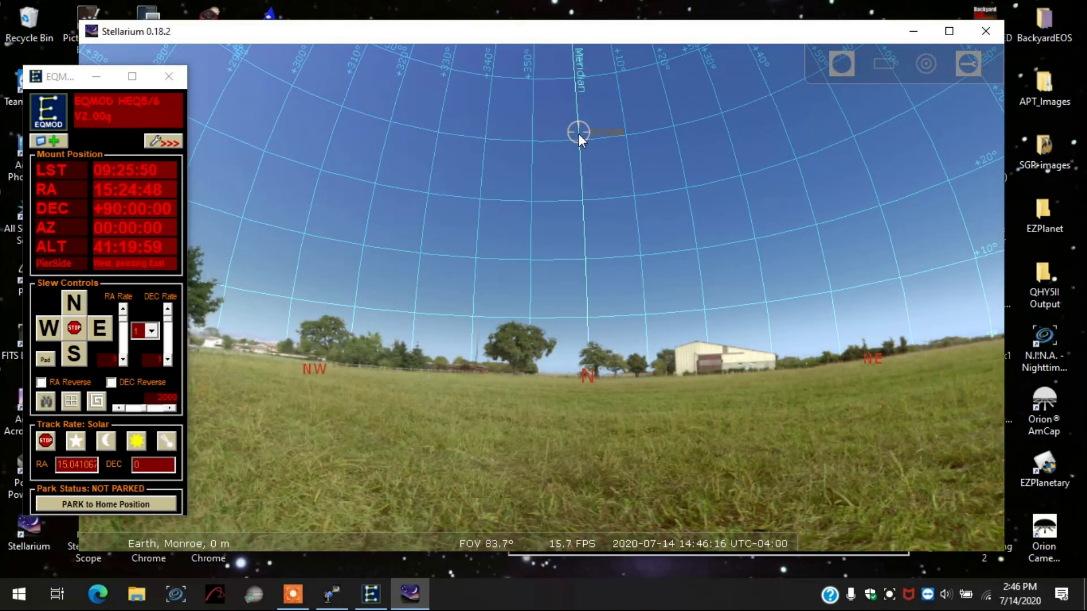
# - Select the Sun in the sky map and slew the telescope to it, checking the Scope marker against the Sun up close
pyautogui.moveTo(497, 171); pyautogui.dragTo(637, 218)
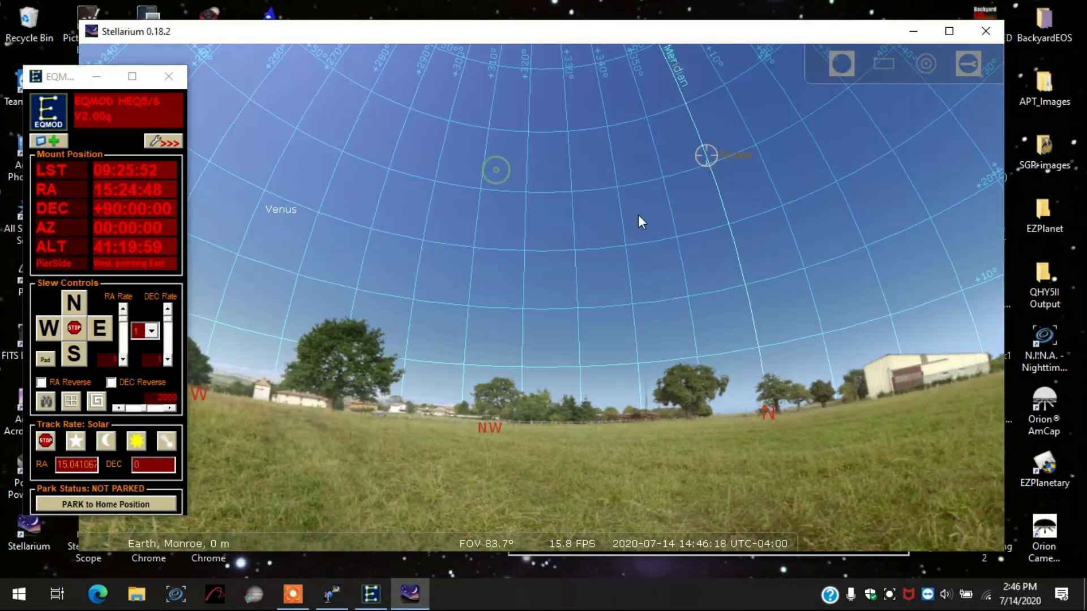
pyautogui.moveTo(428, 147); pyautogui.dragTo(709, 274)
pyautogui.moveTo(566, 242); pyautogui.dragTo(728, 258)
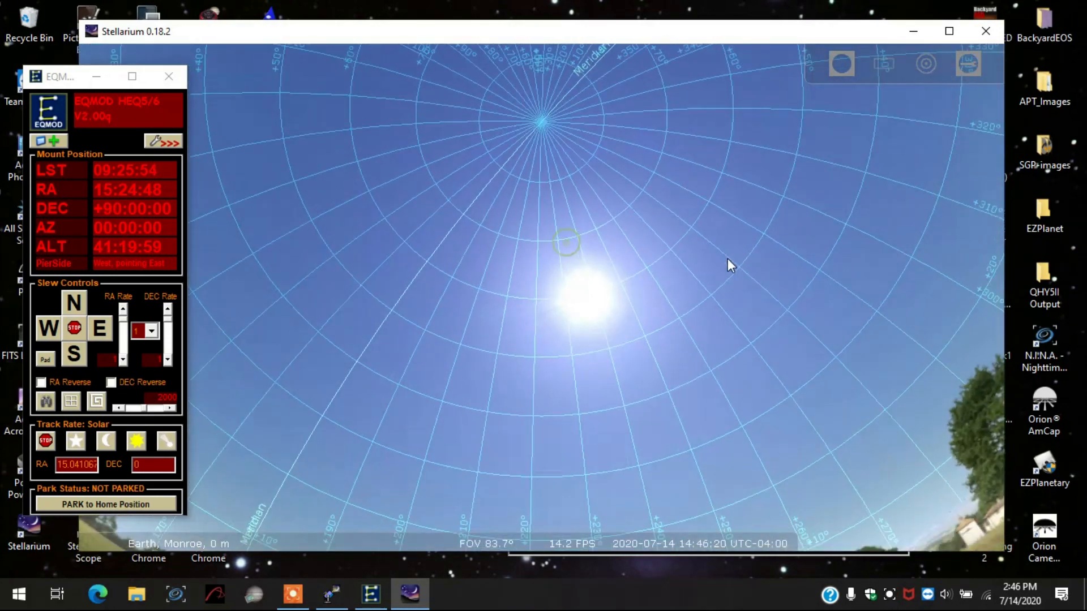
pyautogui.moveTo(645, 294); pyautogui.dragTo(556, 226)
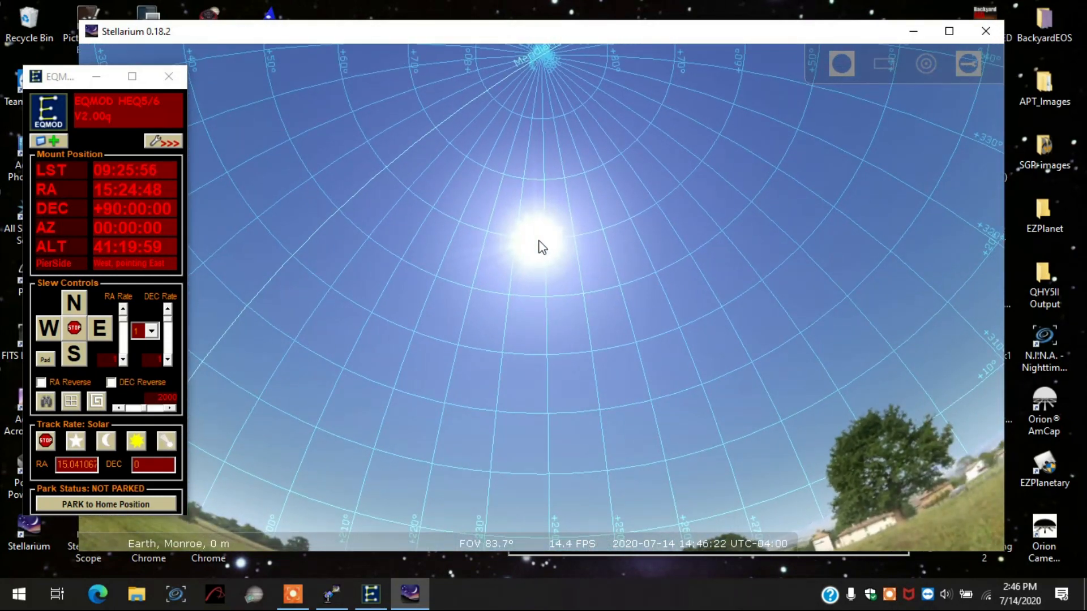
pyautogui.click(541, 242)
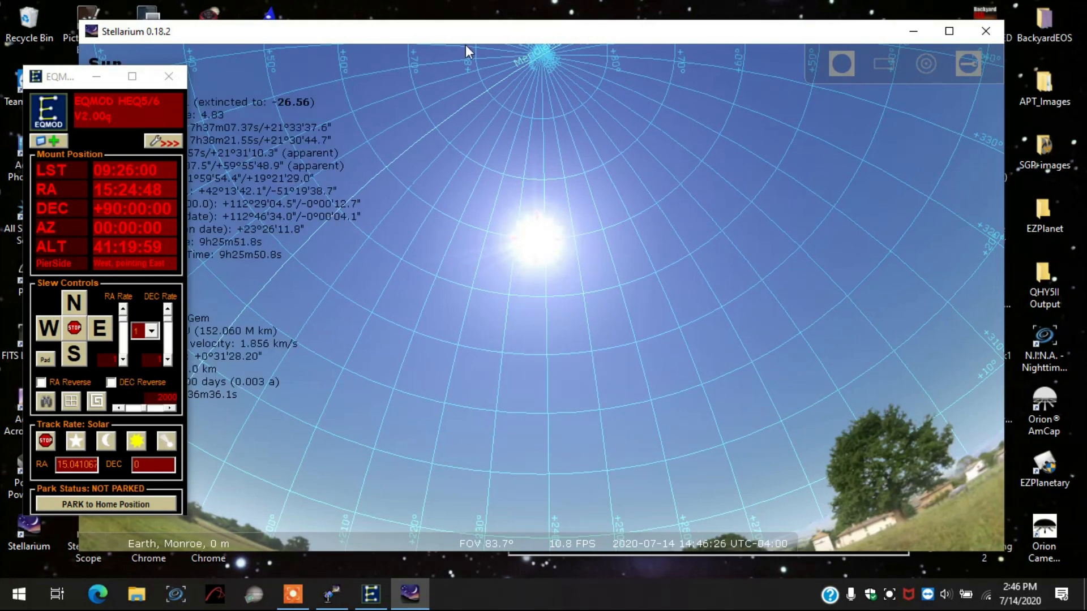
pyautogui.moveTo(452, 32); pyautogui.dragTo(526, 40)
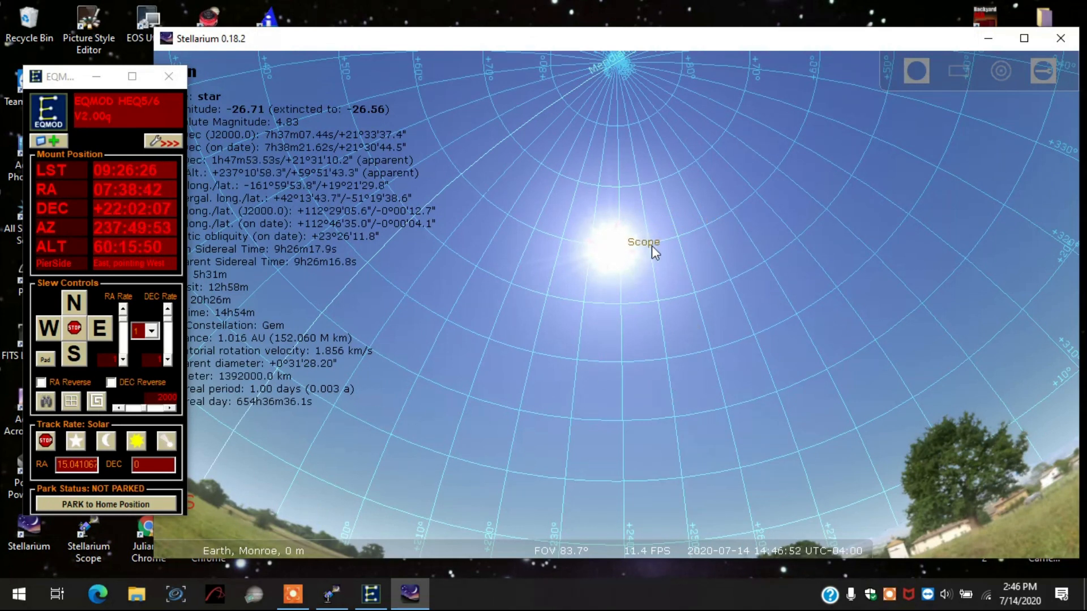
pyautogui.scroll(5, 636, 236)
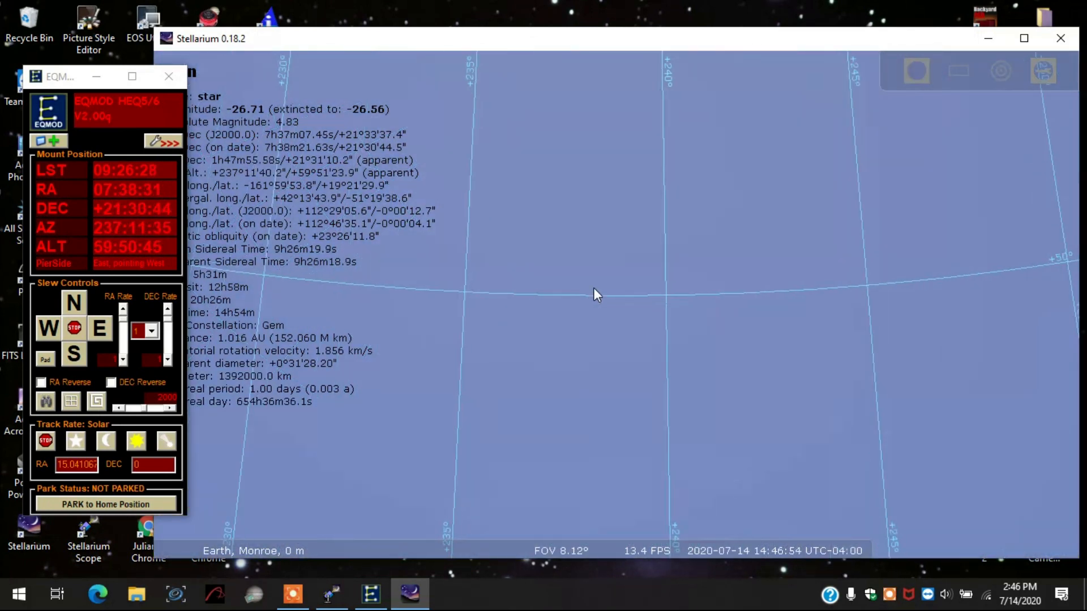
pyautogui.moveTo(653, 278); pyautogui.dragTo(669, 577)
pyautogui.moveTo(544, 269)
pyautogui.mouseDown()
pyautogui.moveTo(527, 372)
pyautogui.moveTo(668, 477)
pyautogui.moveTo(653, 464)
pyautogui.mouseUp()
pyautogui.scroll(2, 677, 238)
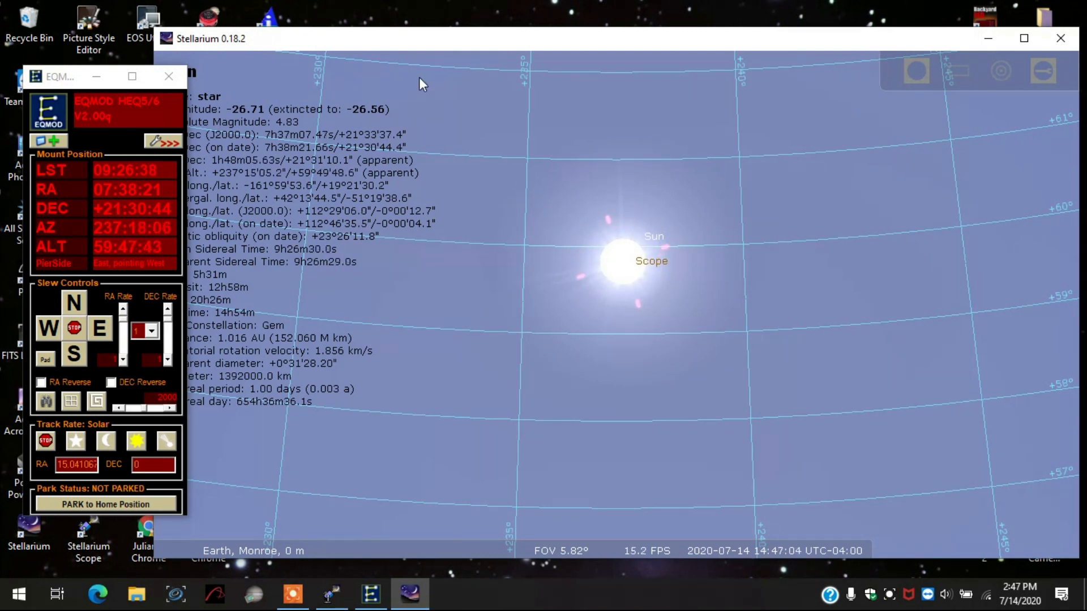
# - Minimize Stellarium and StellariumScope and launch SharpCap 3.2
pyautogui.click(989, 41)
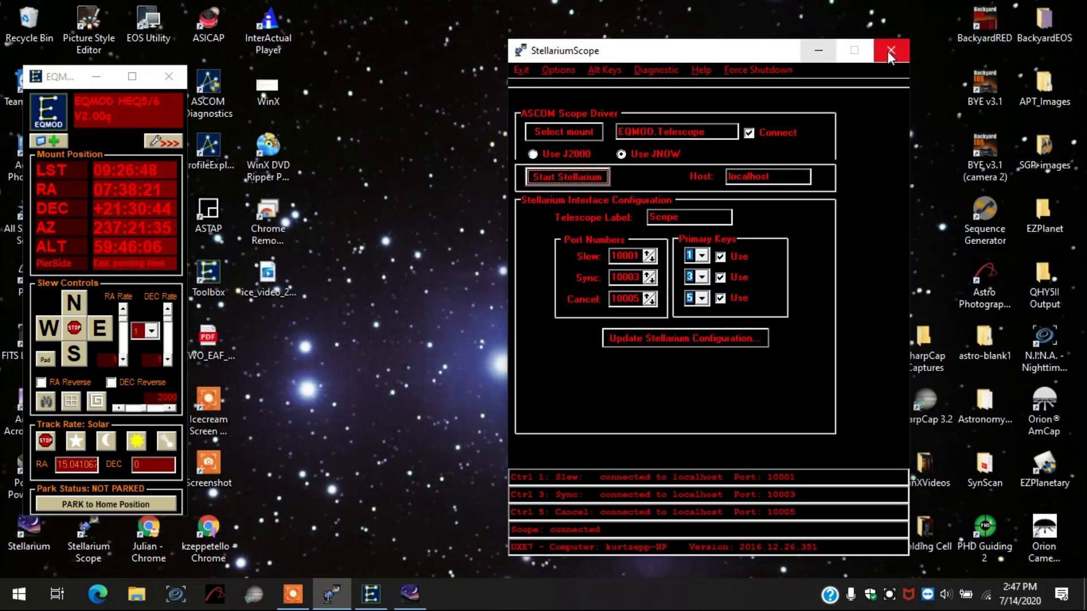
pyautogui.click(816, 52)
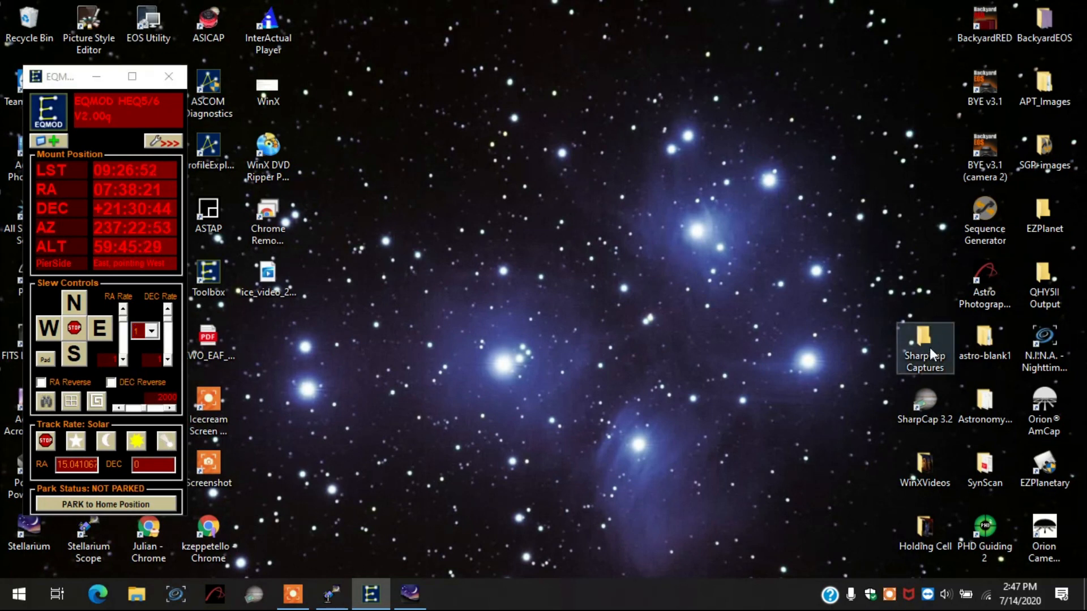
pyautogui.doubleClick(926, 401)
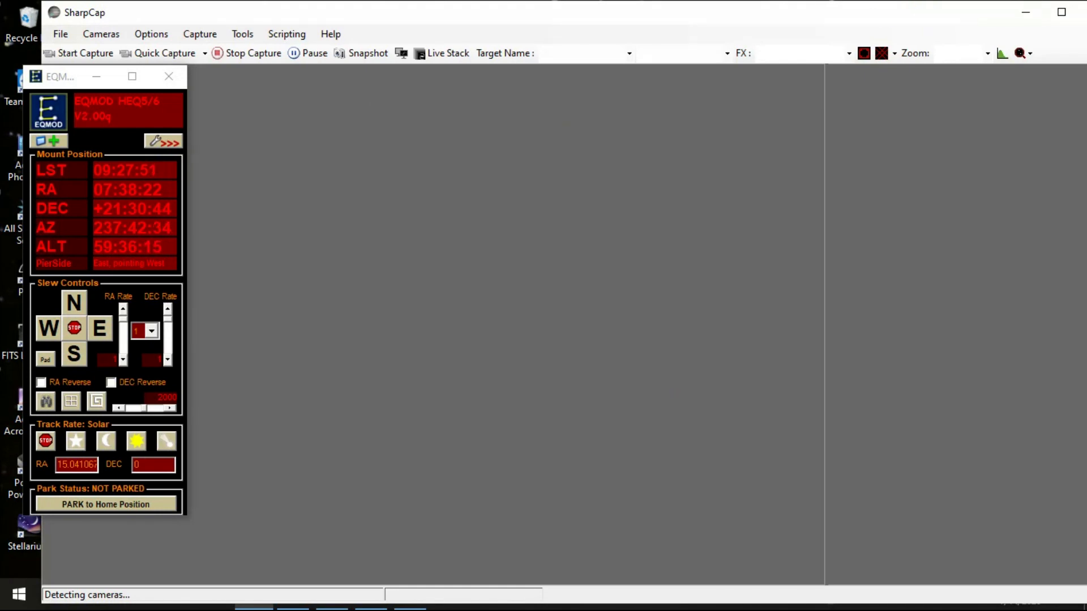
# - Narrow the SharpCap window and arrange it side by side with the EQMOD mount controls
pyautogui.click(721, 457)
pyautogui.moveTo(73, 76); pyautogui.dragTo(48, 131)
pyautogui.moveTo(801, 1); pyautogui.dragTo(765, 11)
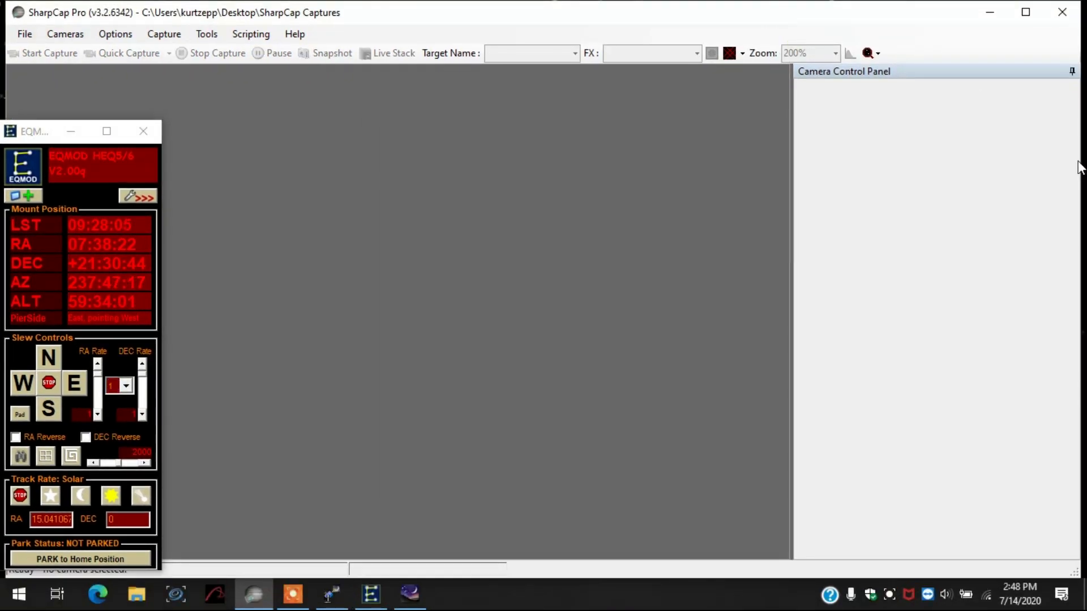
pyautogui.moveTo(1078, 162); pyautogui.dragTo(933, 165)
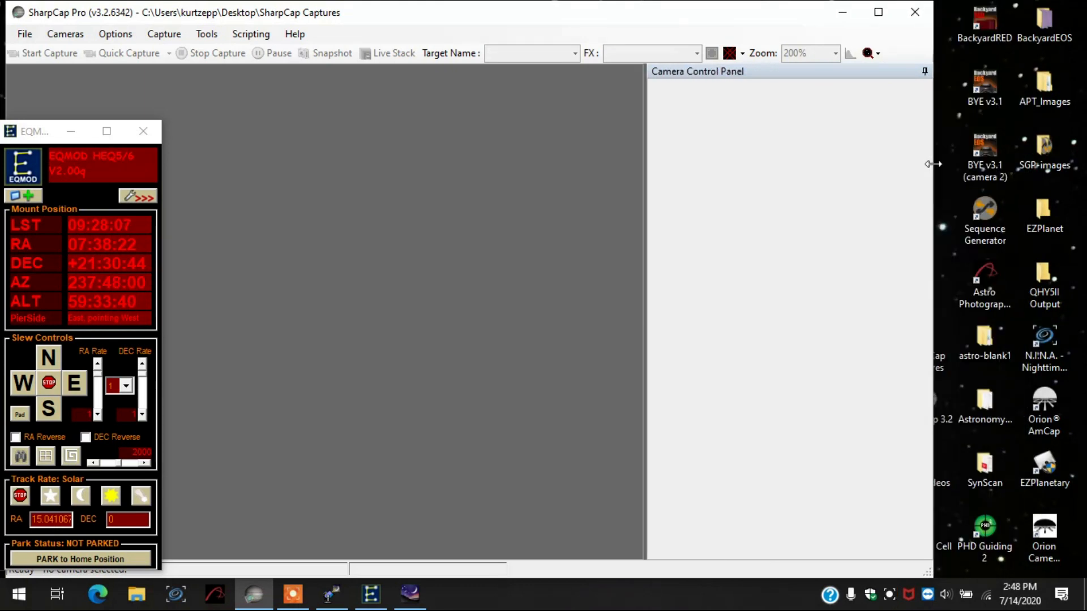
pyautogui.moveTo(487, 12); pyautogui.dragTo(648, 42)
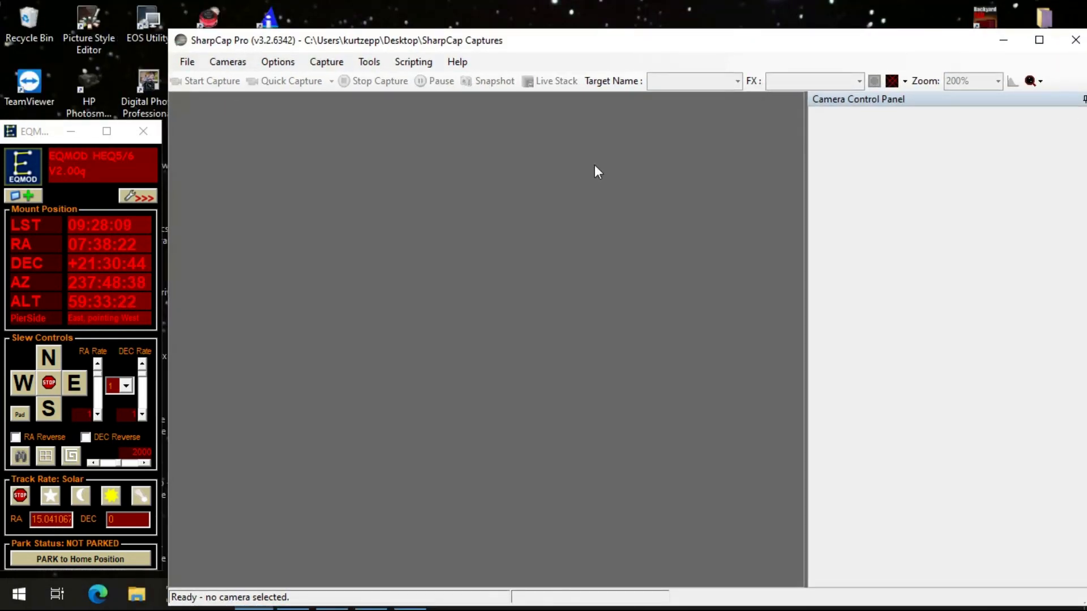
pyautogui.moveTo(852, 44); pyautogui.dragTo(852, 37)
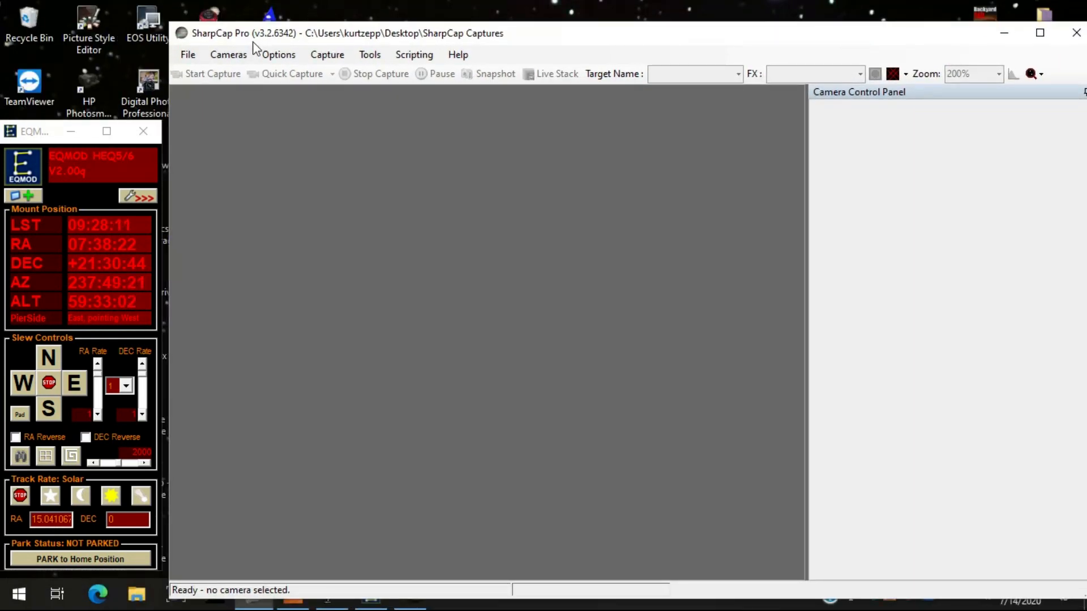
# - Connect the QHY5LII-M camera for live preview and reposition the windows so the mount controls stay accessible
pyautogui.click(228, 55)
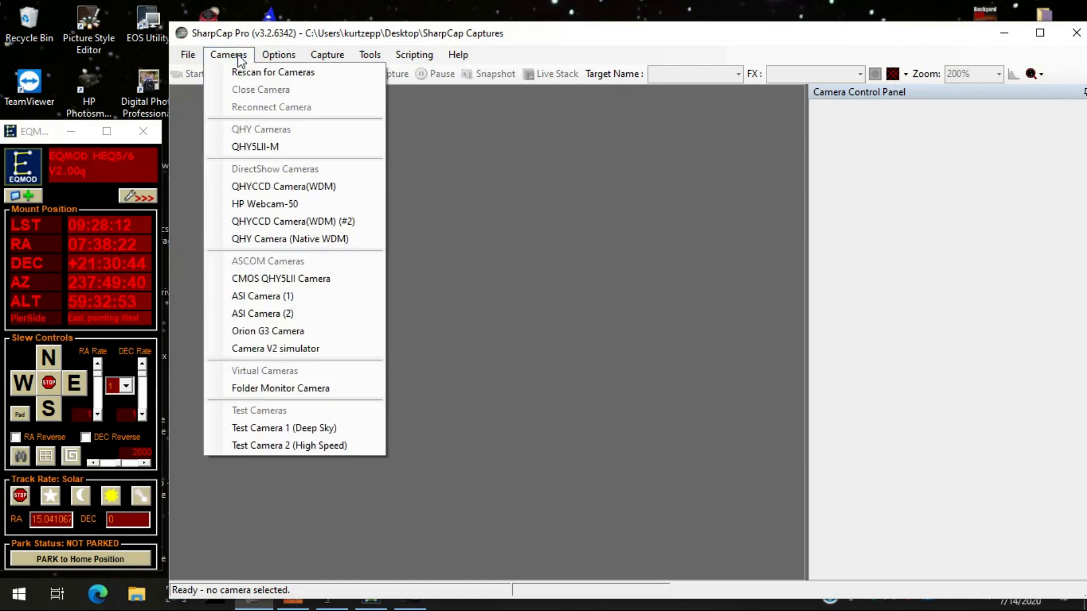
pyautogui.click(248, 148)
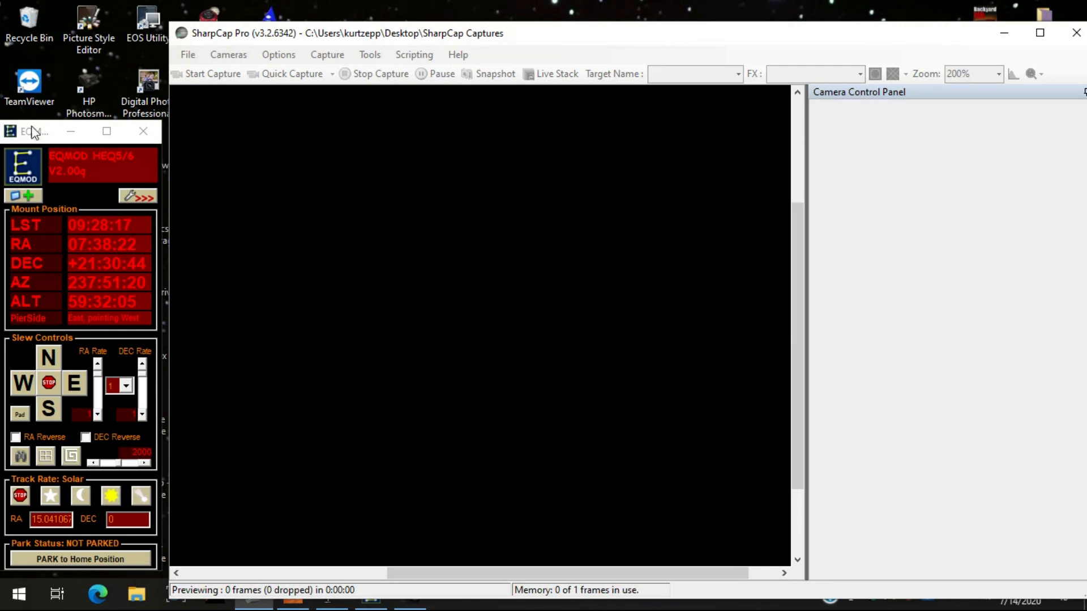
pyautogui.moveTo(33, 129); pyautogui.dragTo(35, 119)
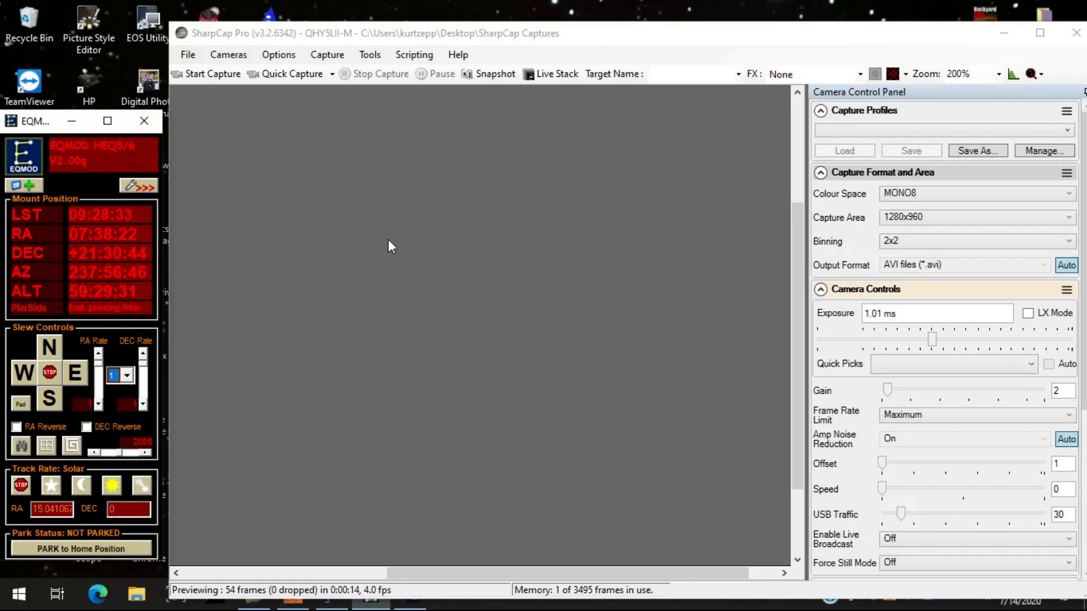
pyautogui.moveTo(47, 126); pyautogui.dragTo(50, 109)
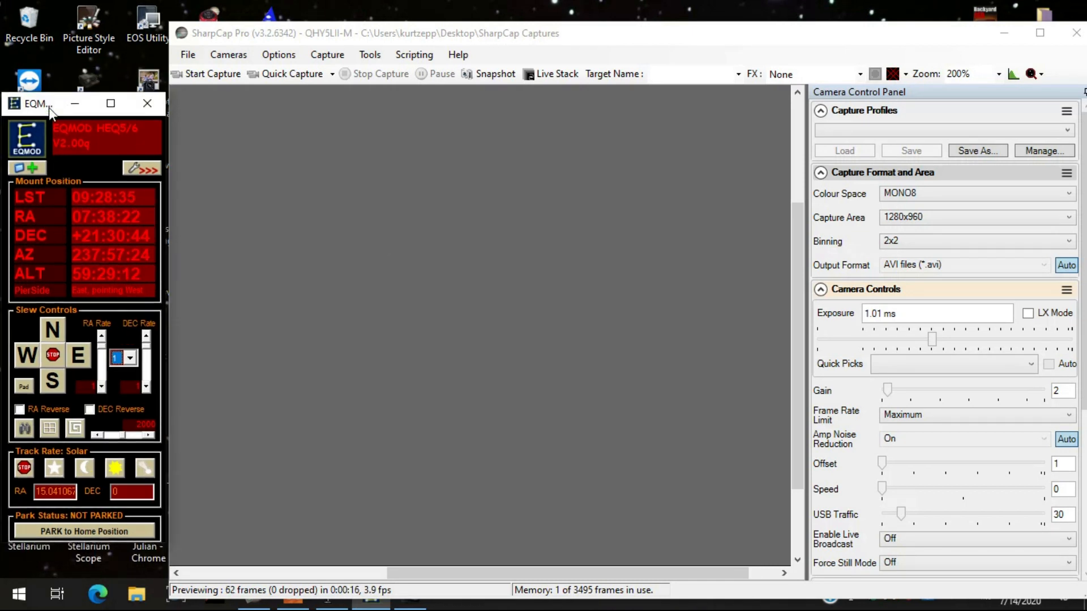
pyautogui.moveTo(636, 43); pyautogui.dragTo(645, 44)
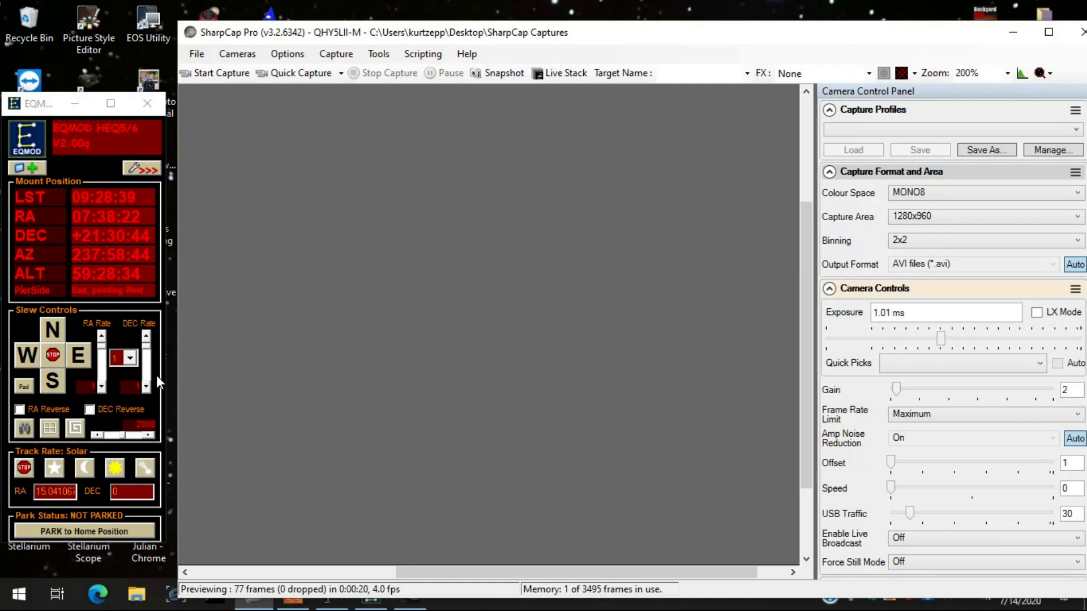
# - Set the mount's slew rate preset to 3 and nudge the mount east and north to bring the Sun into the camera preview
pyautogui.click(129, 359)
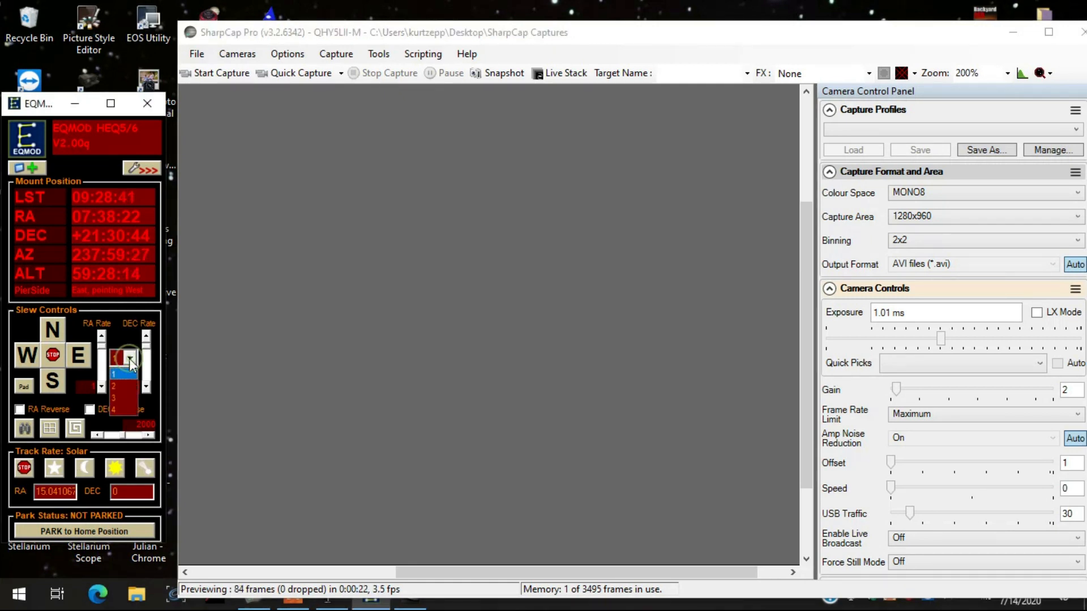
pyautogui.click(120, 396)
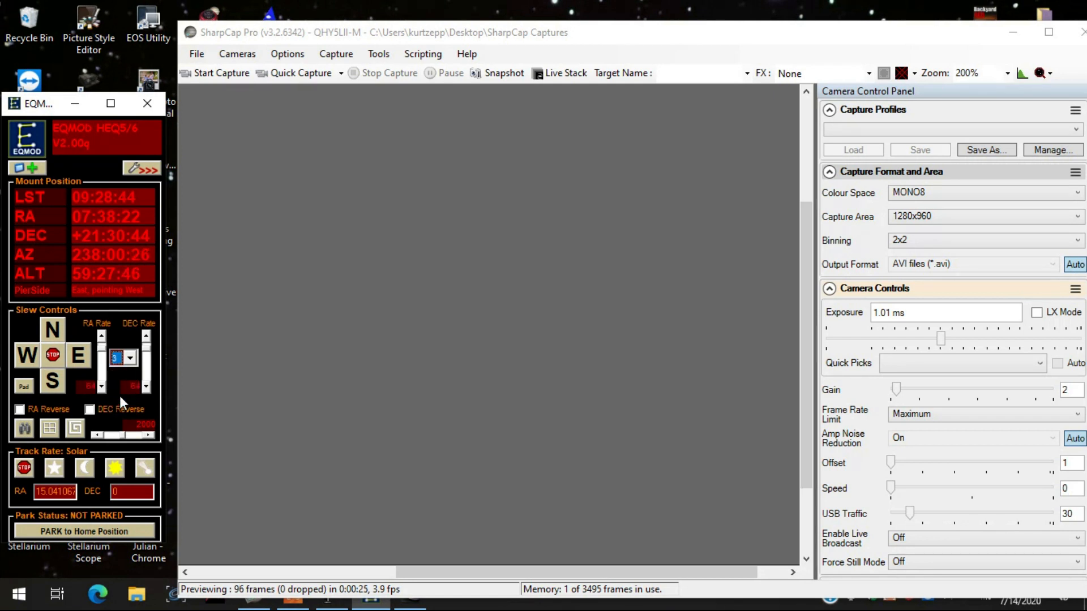
pyautogui.click(85, 355)
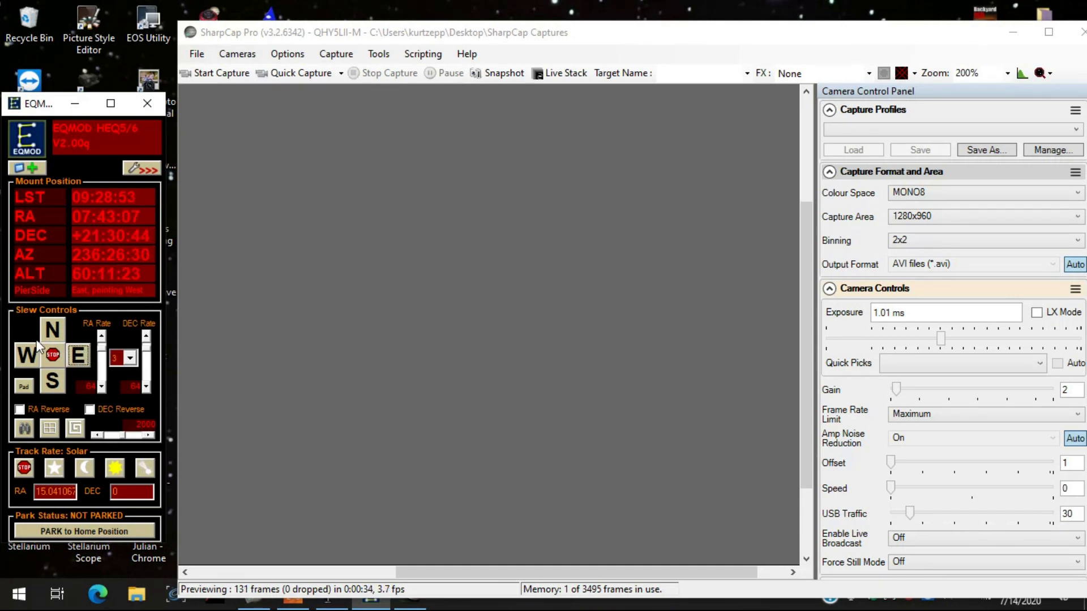
pyautogui.click(54, 328)
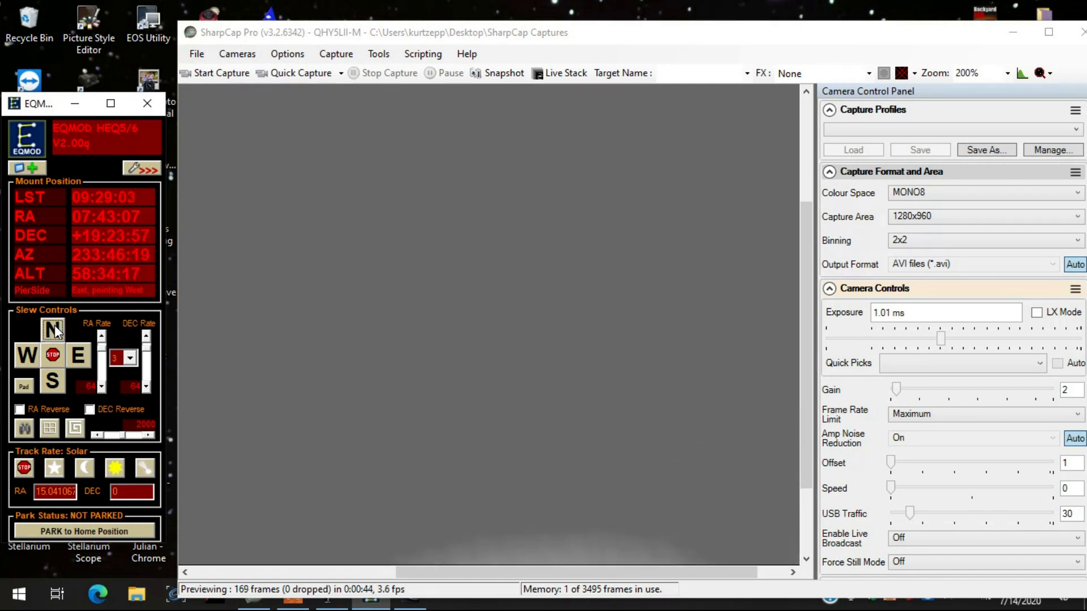
pyautogui.click(80, 354)
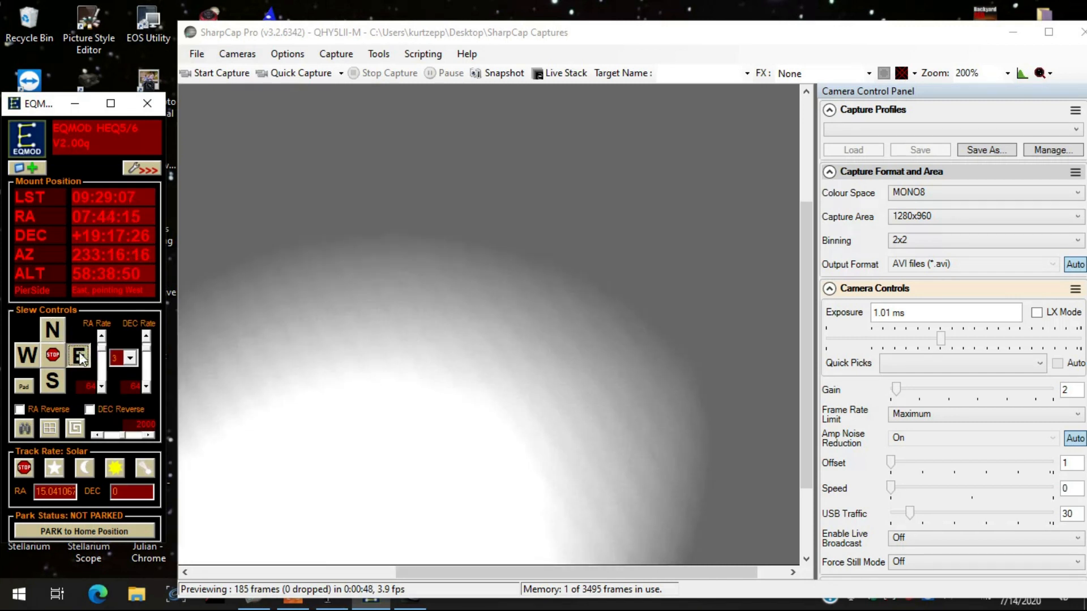
# - Nudge the mount south to centre the Sun in the camera preview and move the SharpCap window away from the mount controls
pyautogui.click(52, 381)
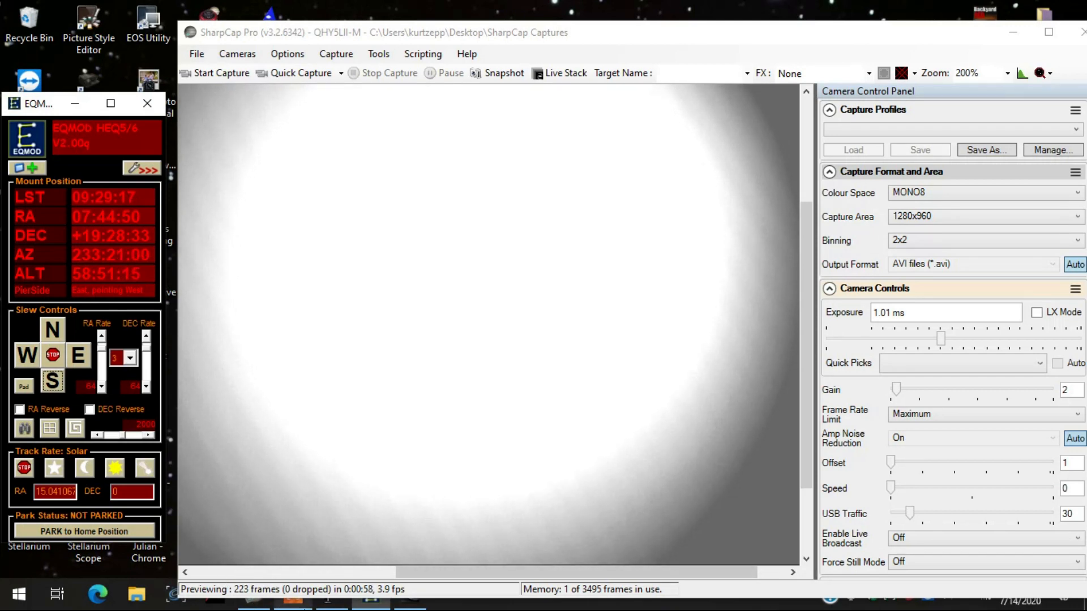
pyautogui.moveTo(779, 41); pyautogui.dragTo(829, 22)
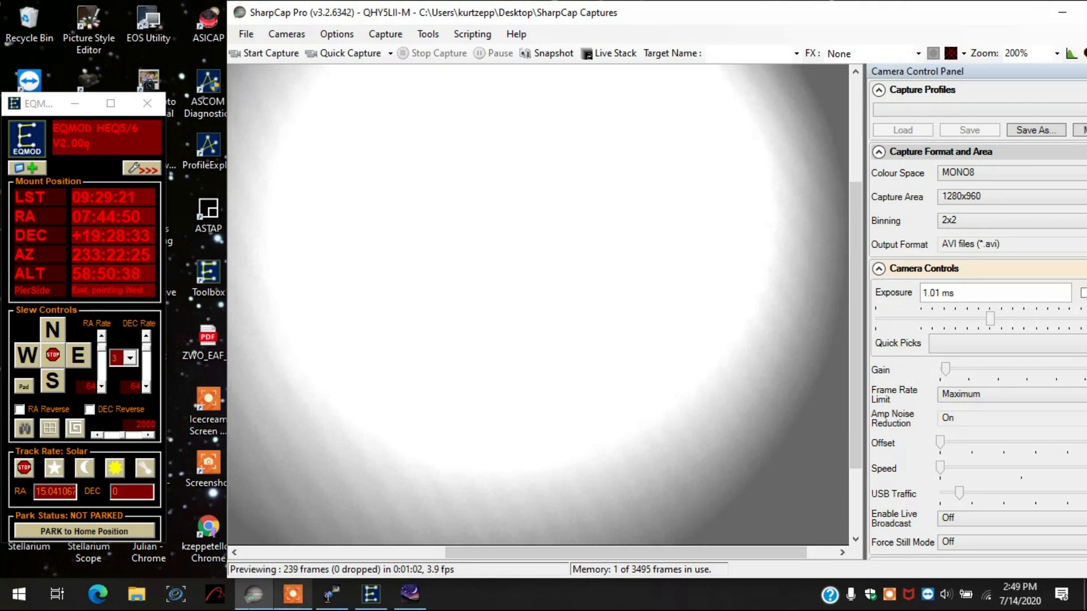
# - Switch to Stellarium, sync the mount on the Sun, and return to SharpCap
pyautogui.click(408, 594)
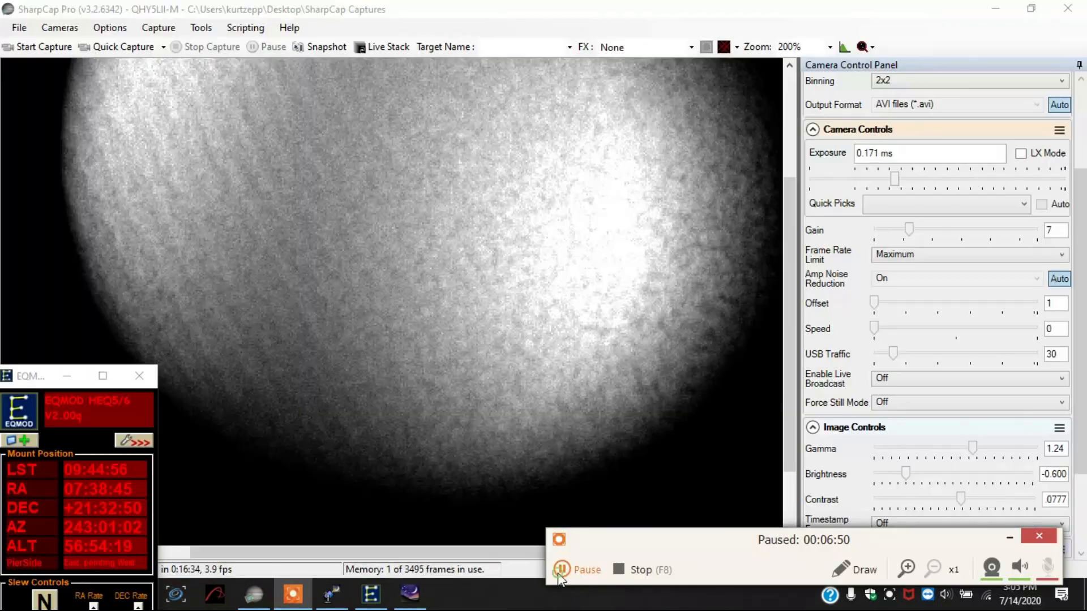
pyautogui.click(558, 573)
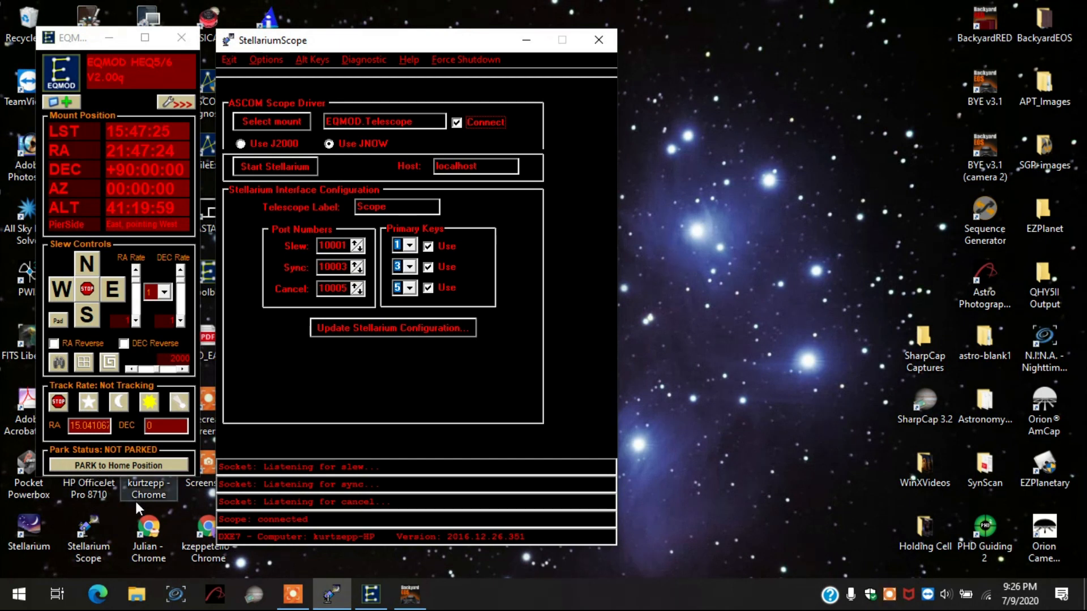
# - Start the mount tracking at the sidereal rate
pyautogui.click(120, 402)
pyautogui.click(92, 401)
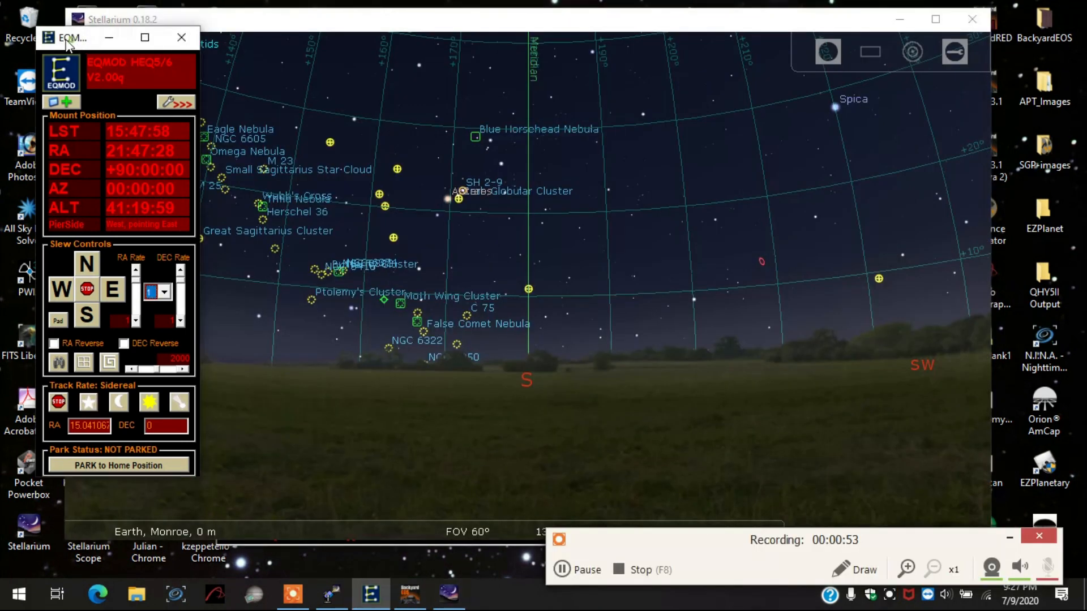
# - Find and select Arcturus in Stellarium's sky view and slew the mount to it
pyautogui.scroll(-4, 762, 249)
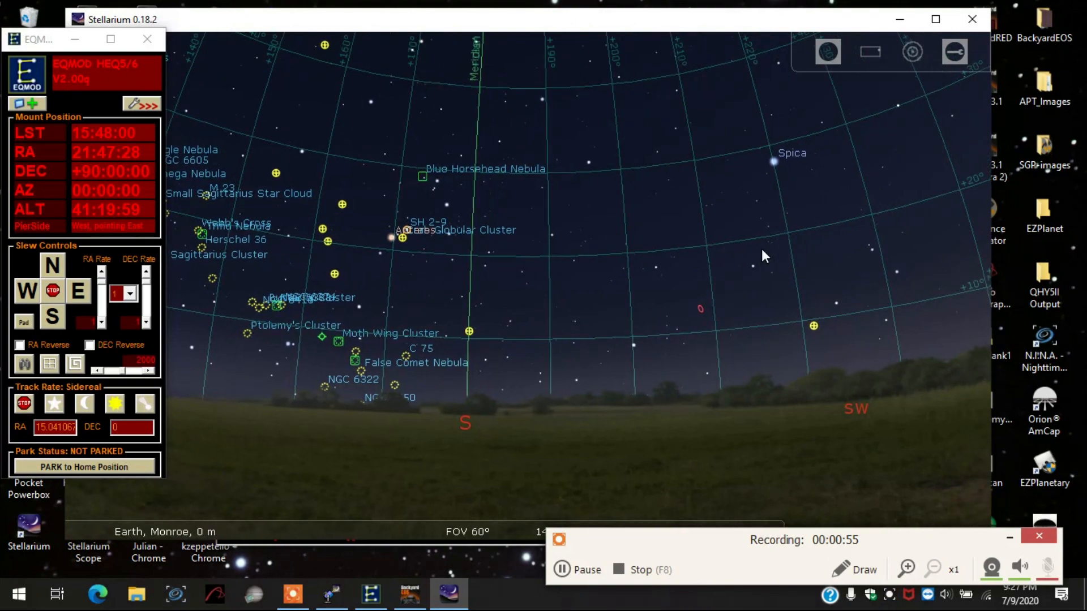
pyautogui.moveTo(852, 243); pyautogui.dragTo(629, 327)
pyautogui.moveTo(822, 187); pyautogui.dragTo(535, 267)
pyautogui.moveTo(530, 212)
pyautogui.mouseDown()
pyautogui.moveTo(762, 169)
pyautogui.moveTo(869, 127)
pyautogui.mouseUp()
pyautogui.moveTo(437, 175); pyautogui.dragTo(647, 151)
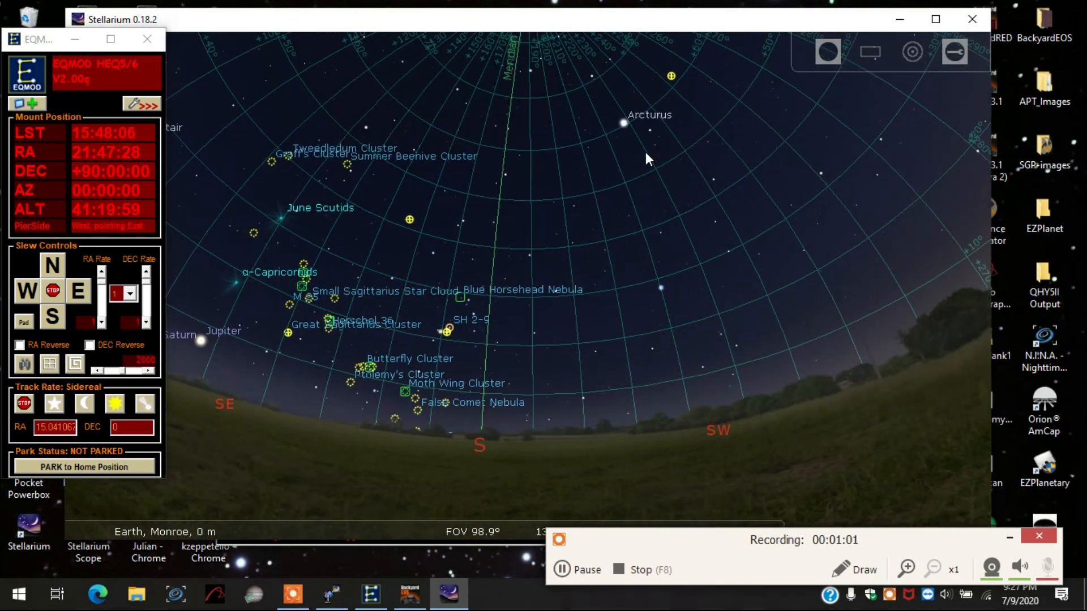
pyautogui.scroll(3, 640, 158)
pyautogui.moveTo(597, 213); pyautogui.dragTo(585, 253)
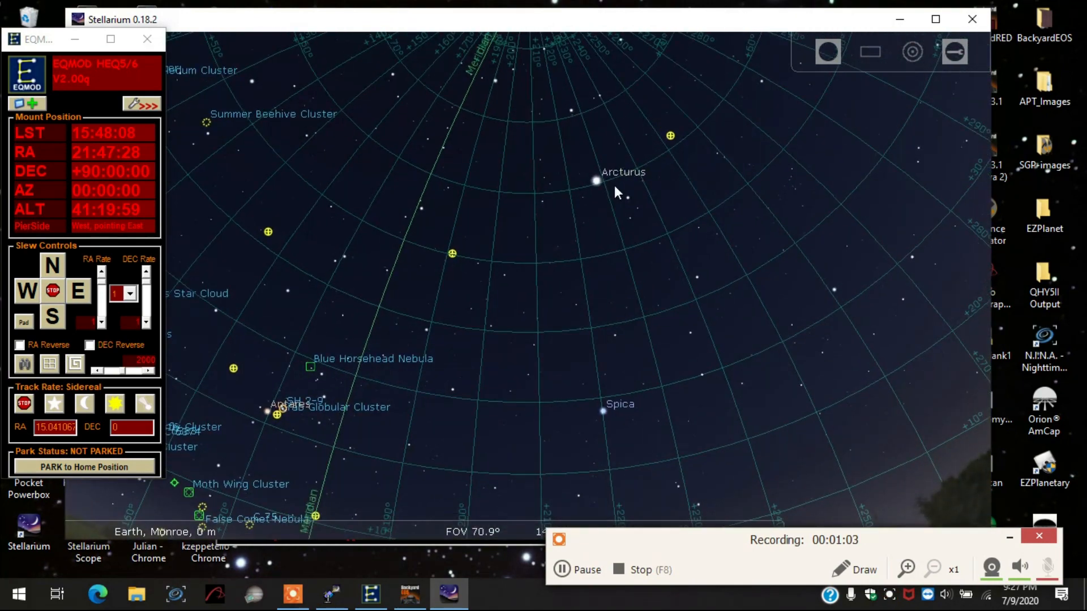
pyautogui.click(596, 180)
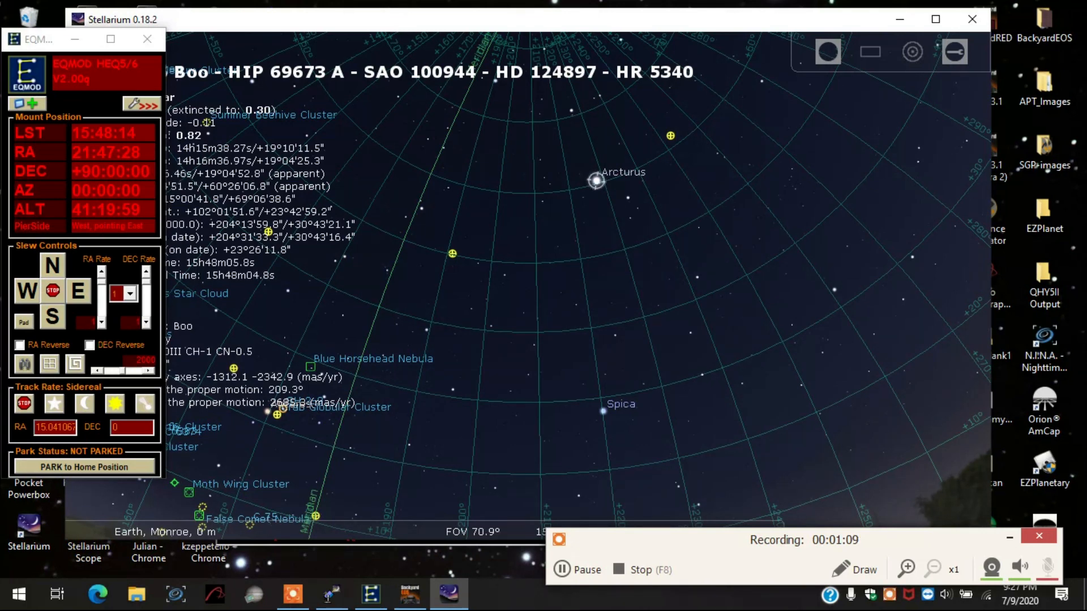
pyautogui.hotkey('ctrl', '1')
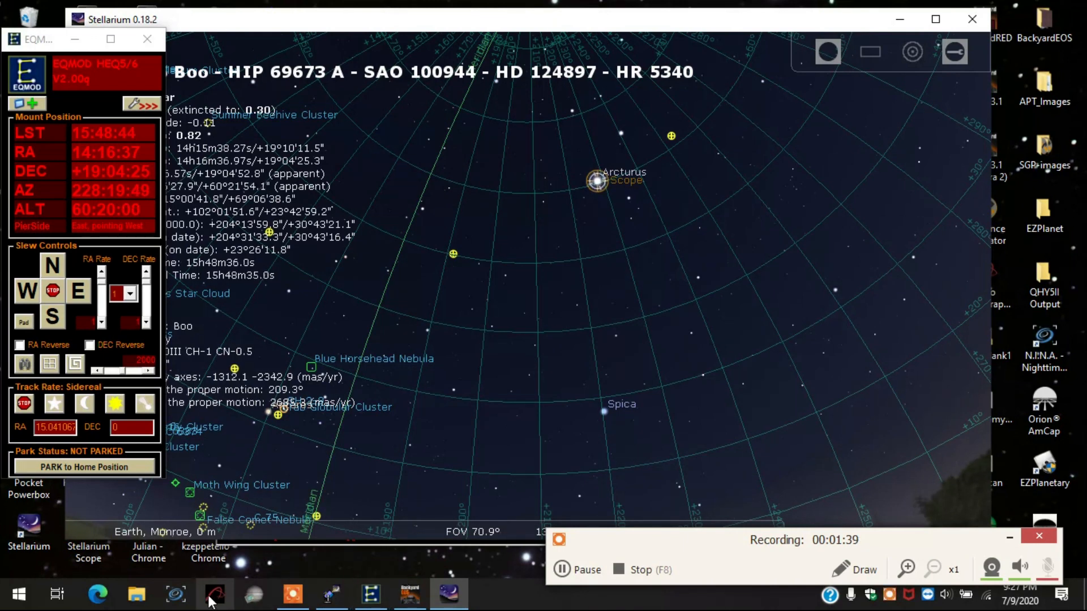
# - Switch to BackyardEOS, arranged beside the EQMOD mount controls, and enter Frame & Focus mode
pyautogui.click(419, 600)
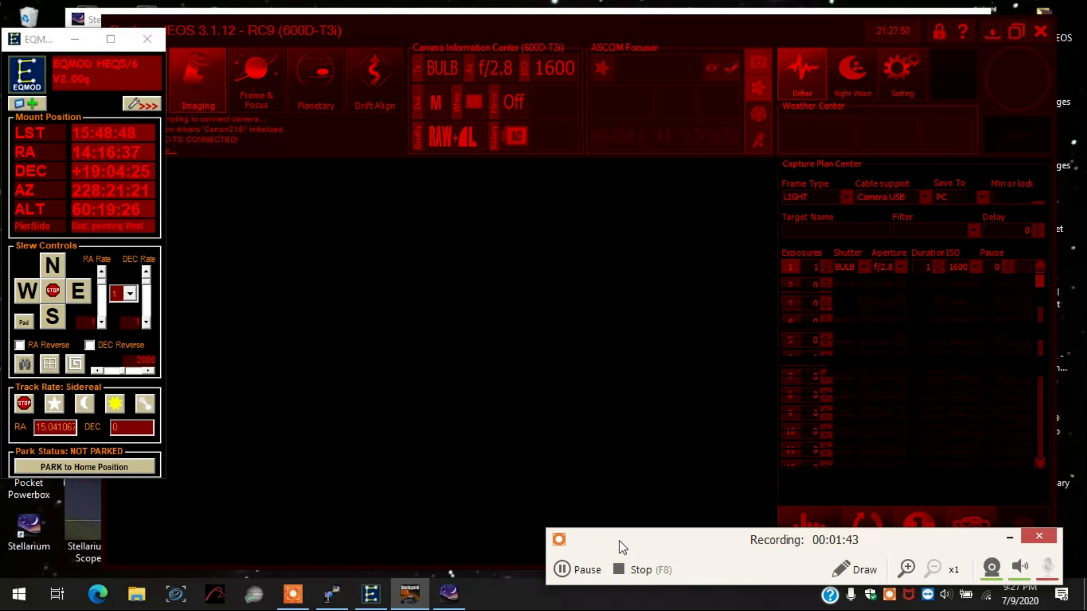
pyautogui.moveTo(683, 545); pyautogui.dragTo(645, 580)
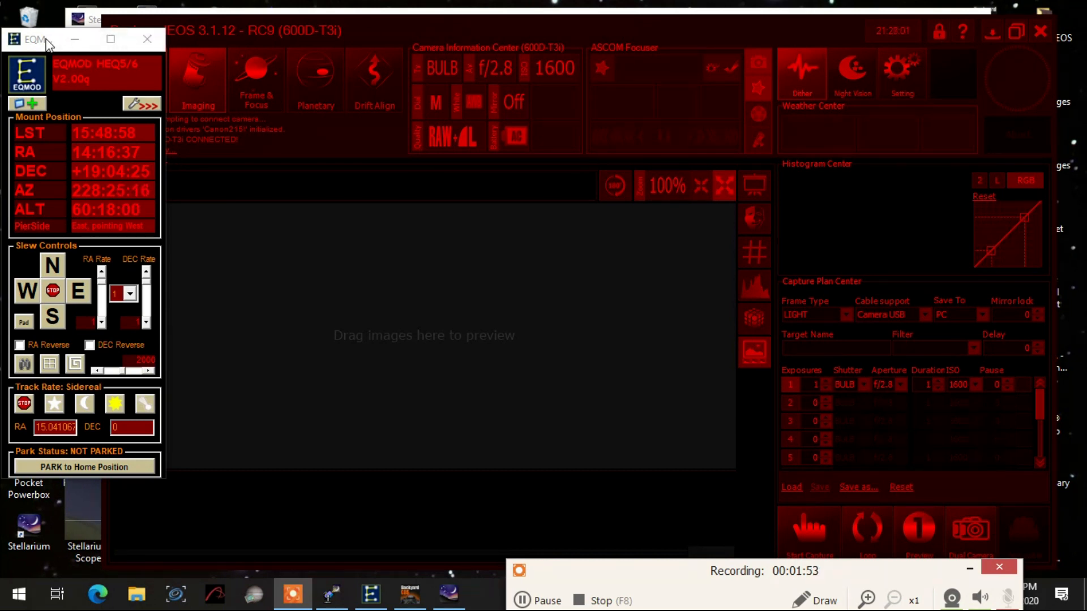
pyautogui.moveTo(47, 39); pyautogui.dragTo(31, 39)
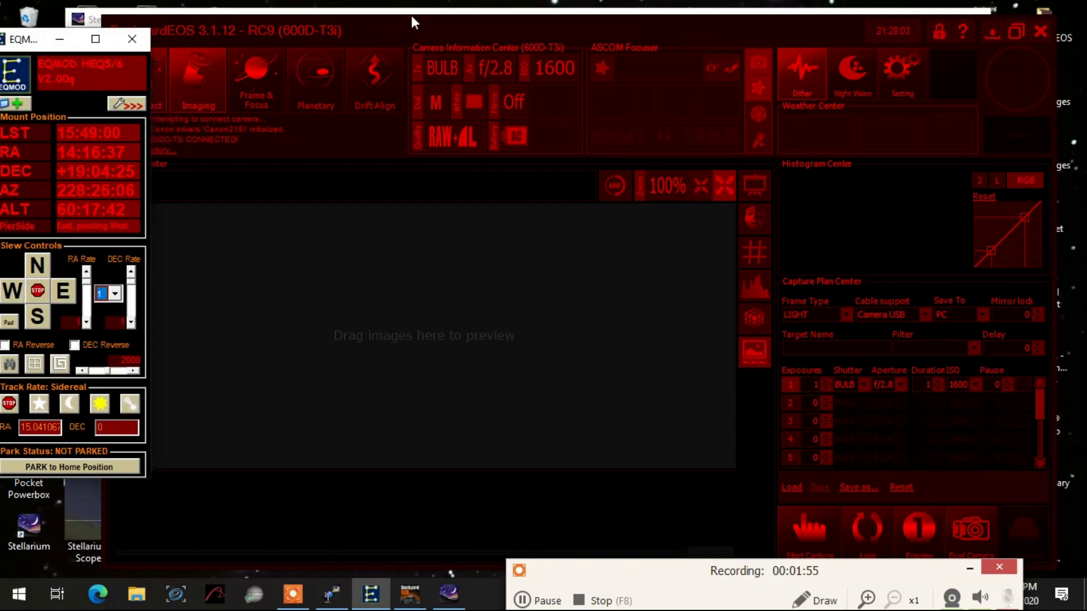
pyautogui.moveTo(426, 28); pyautogui.dragTo(447, 32)
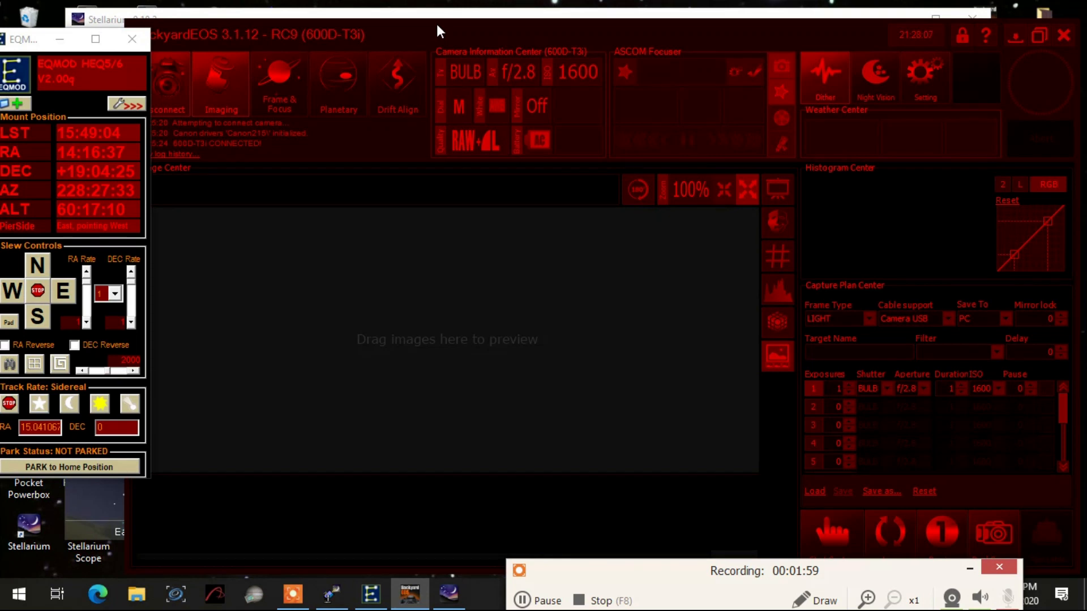
pyautogui.click(278, 82)
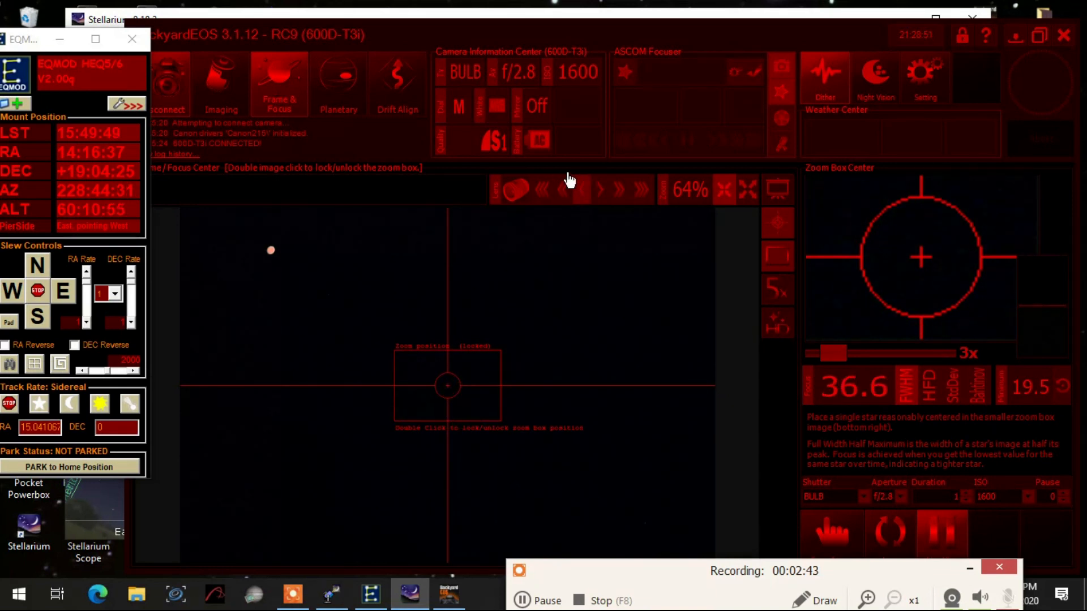
# - Adjust the lens focus in fine and medium steps until Arcturus shrinks to a small point in the live view
pyautogui.click(577, 193)
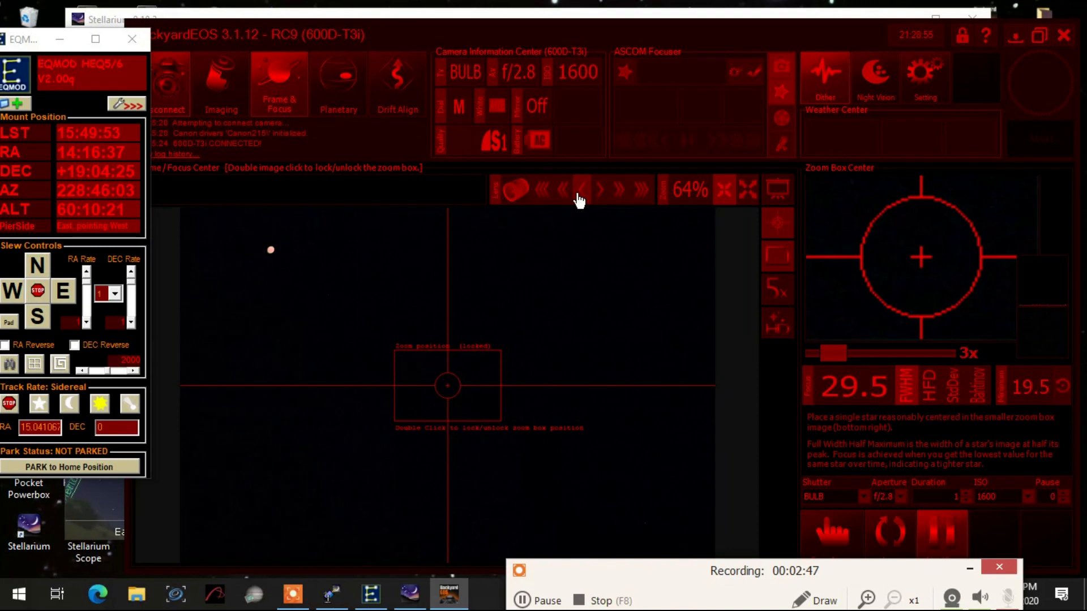
pyautogui.click(565, 187)
pyautogui.click(566, 188)
pyautogui.click(566, 188)
pyautogui.click(566, 187)
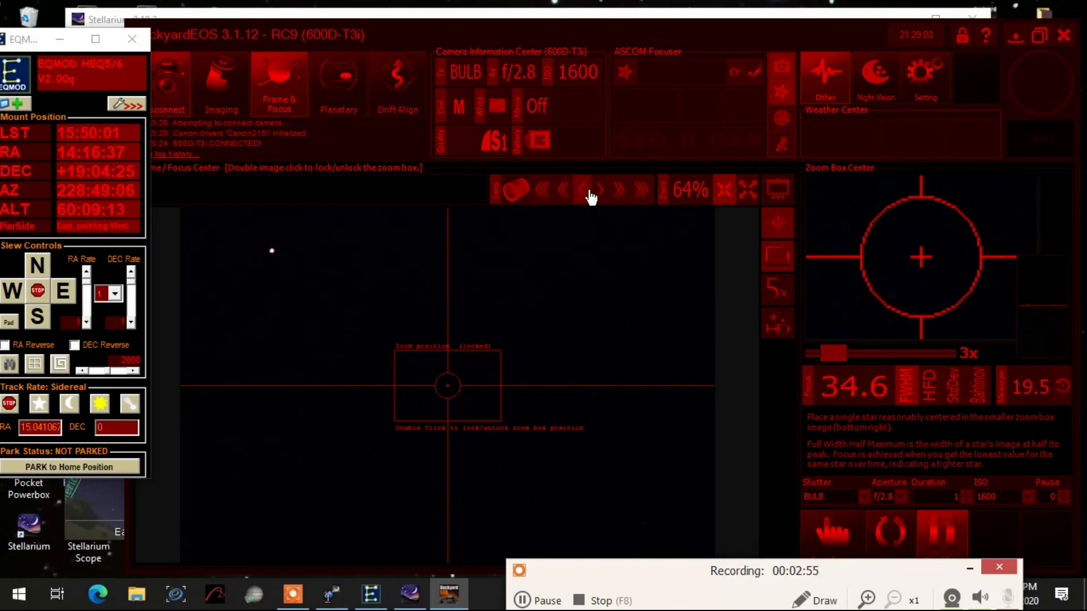
pyautogui.click(616, 194)
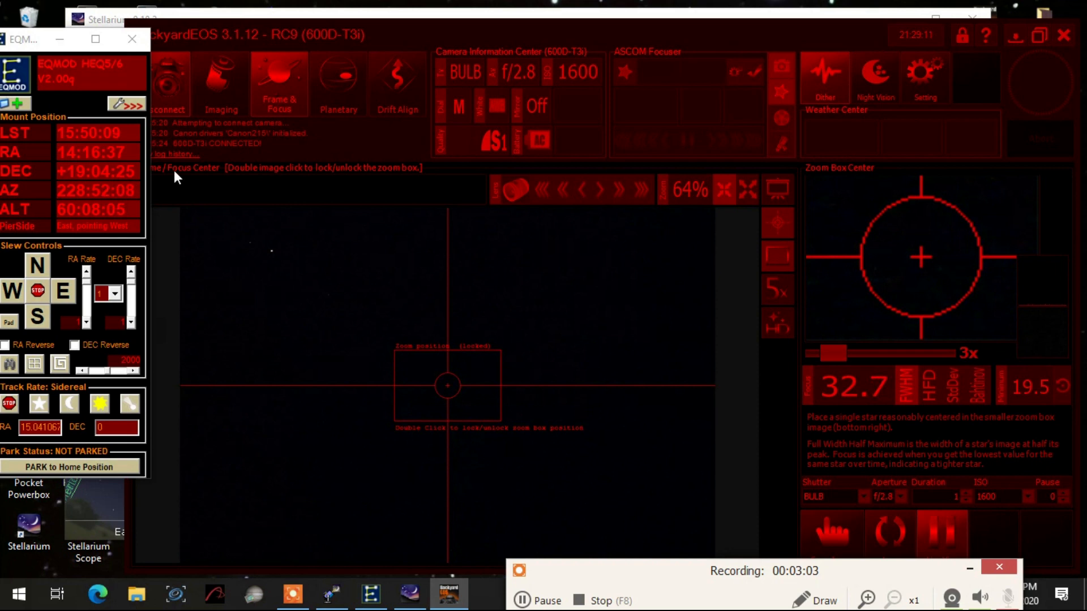
# - Set the mount's slew rate preset to 3 and nudge it east, south and north to bring Arcturus near the crosshair
pyautogui.moveTo(46, 39); pyautogui.dragTo(65, 40)
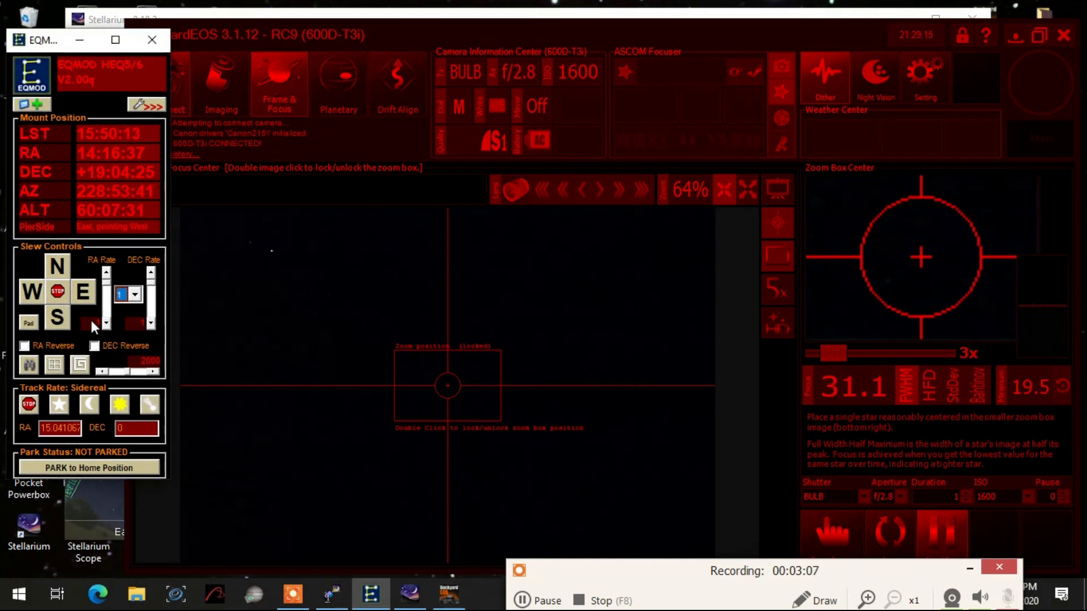
pyautogui.click(136, 294)
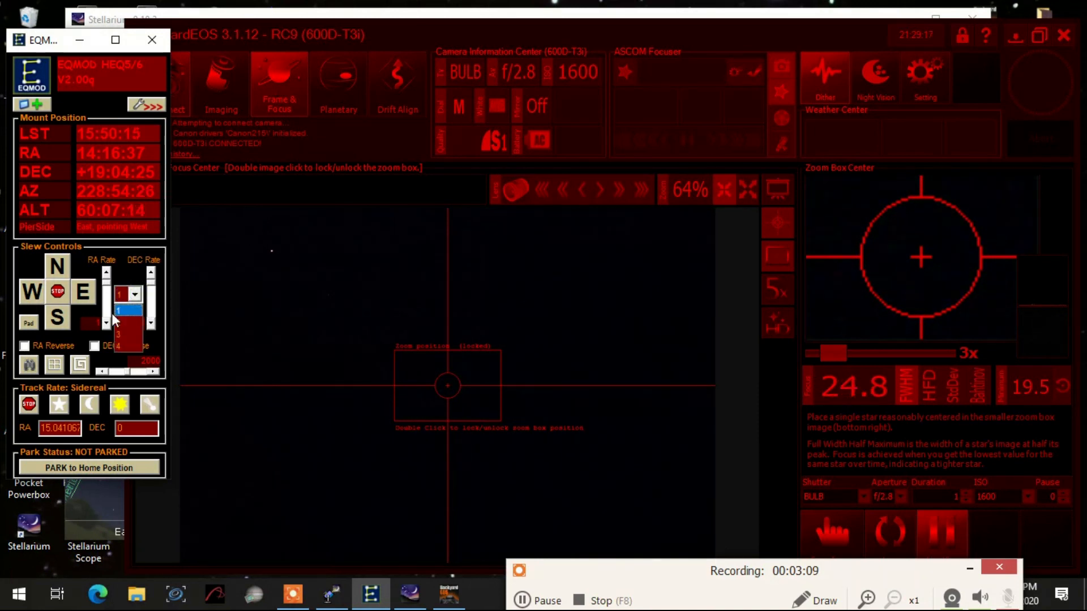
pyautogui.click(120, 334)
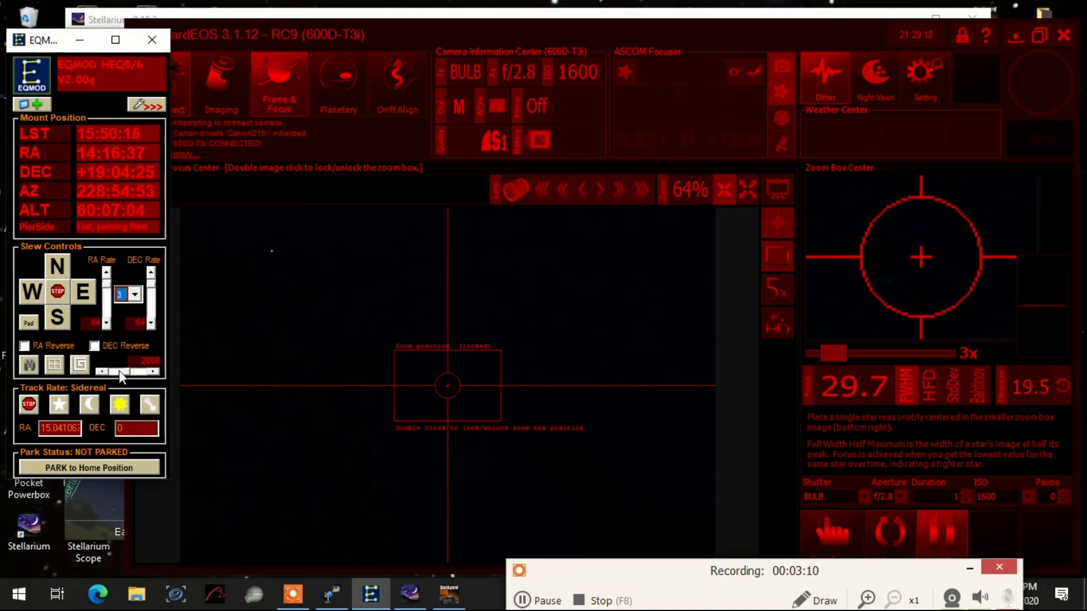
pyautogui.click(78, 296)
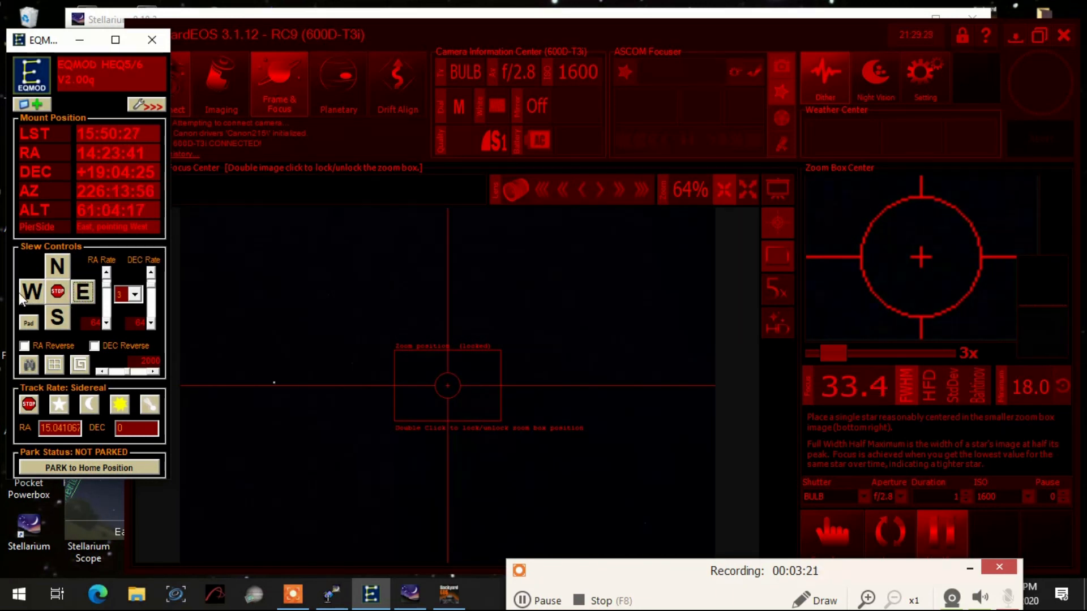
pyautogui.click(65, 320)
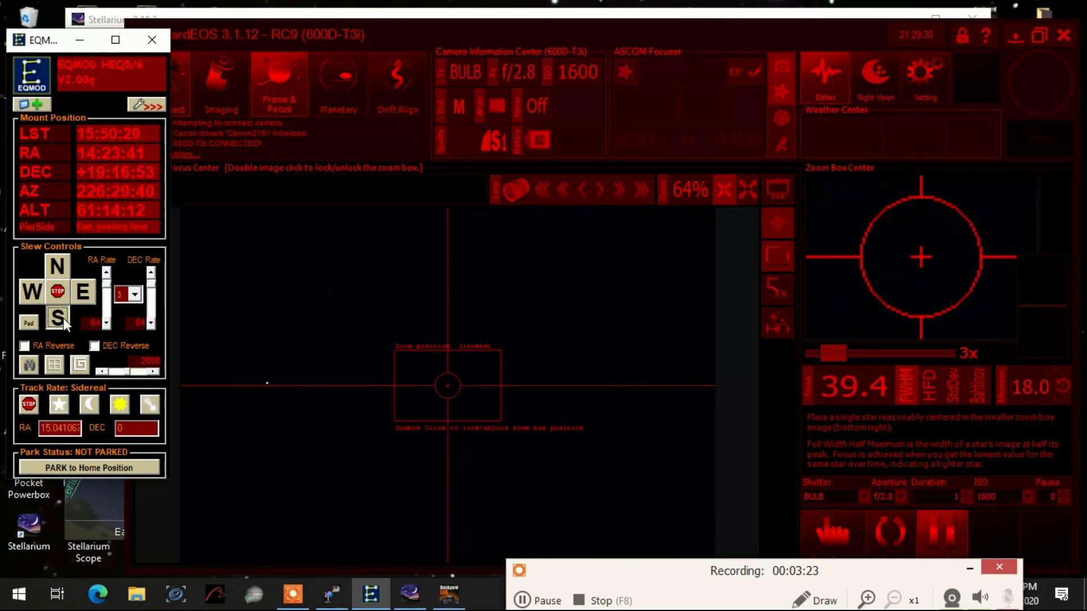
pyautogui.click(54, 271)
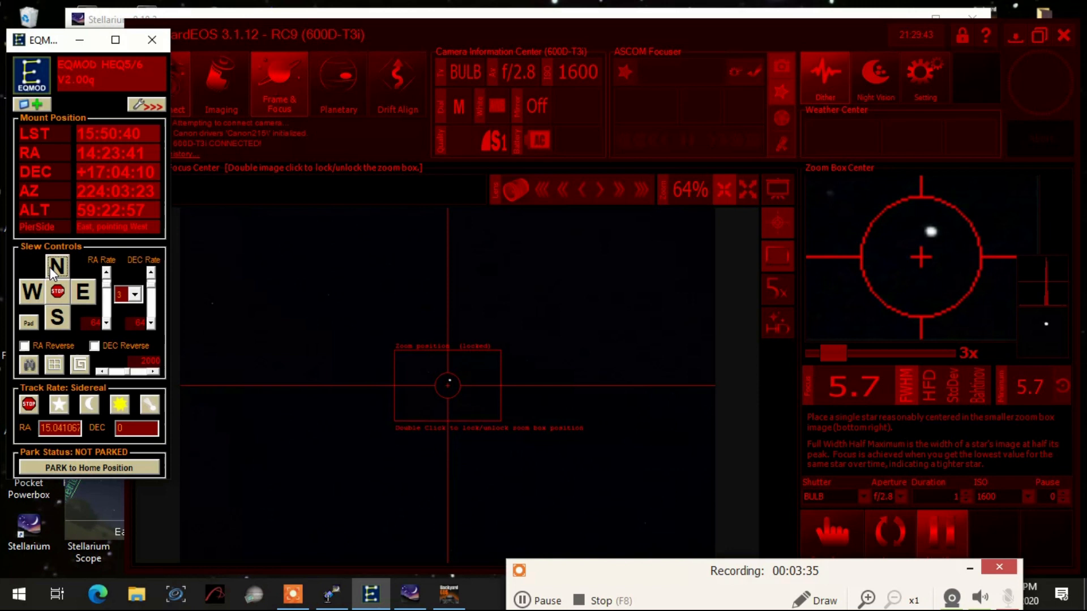
# - Set the slew rate preset to 2 and nudge the mount in small moves to centre Arcturus on the crosshair
pyautogui.click(135, 293)
pyautogui.click(124, 327)
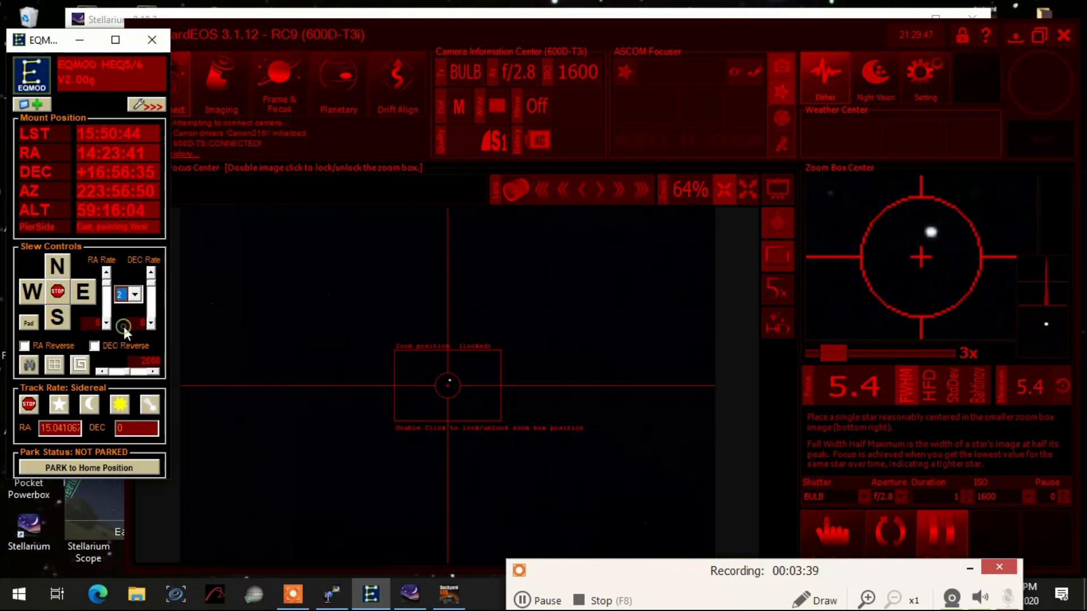
pyautogui.click(85, 293)
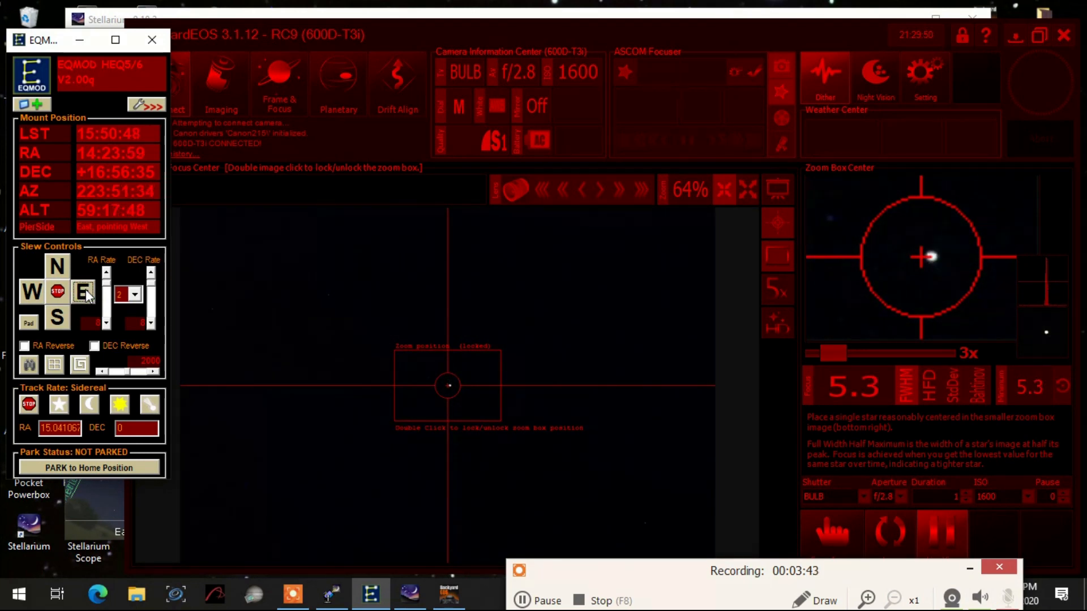
pyautogui.click(60, 264)
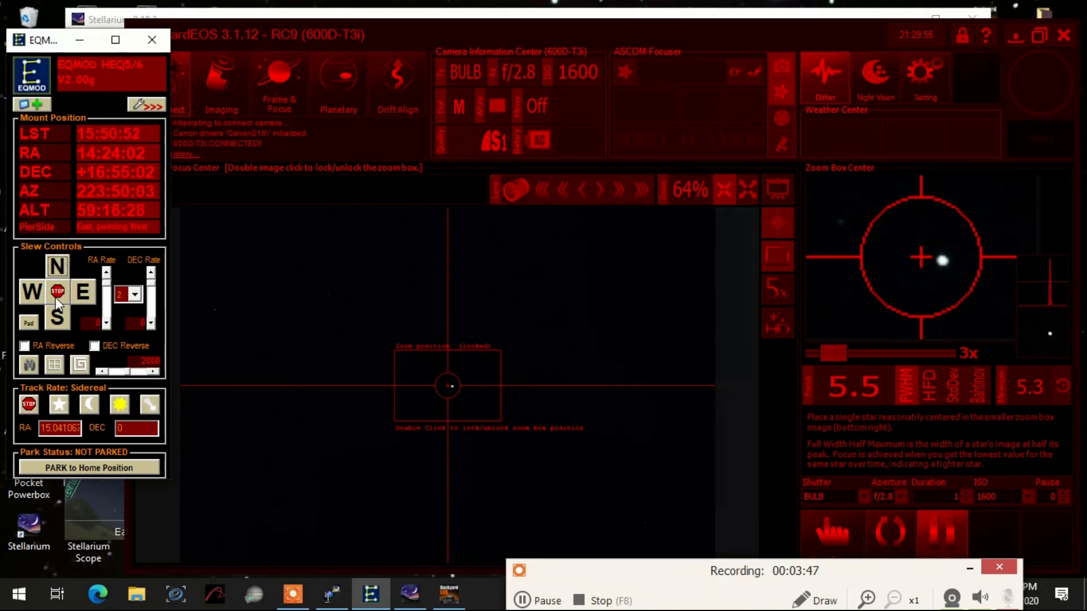
pyautogui.click(62, 317)
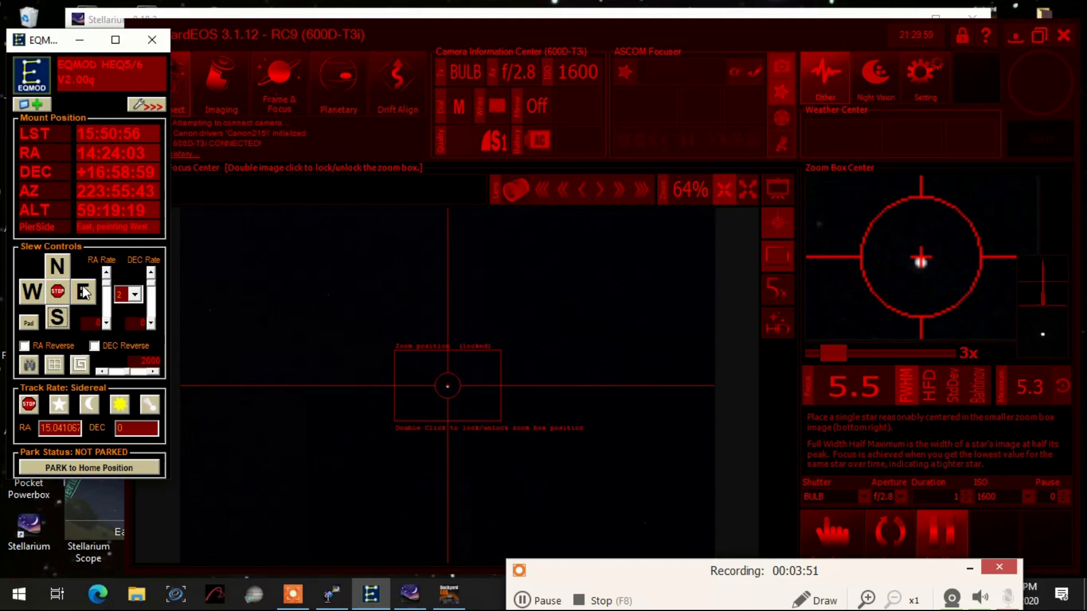
pyautogui.click(32, 294)
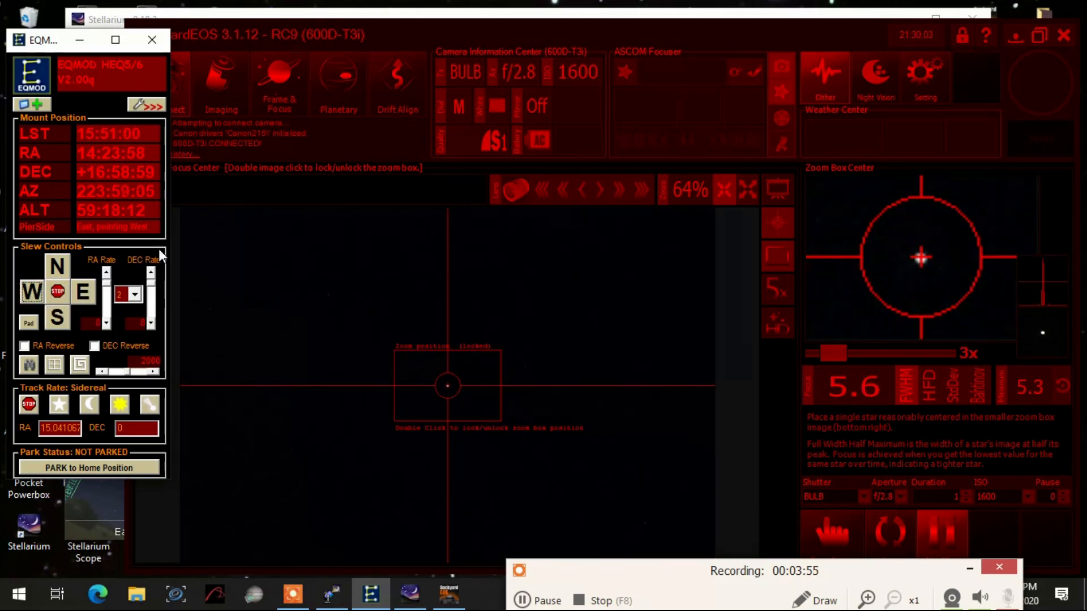
# - Fine-tune the lens focus back and forth in the smallest steps to minimise the star's FWHM
pyautogui.click(602, 195)
pyautogui.click(602, 196)
pyautogui.click(602, 195)
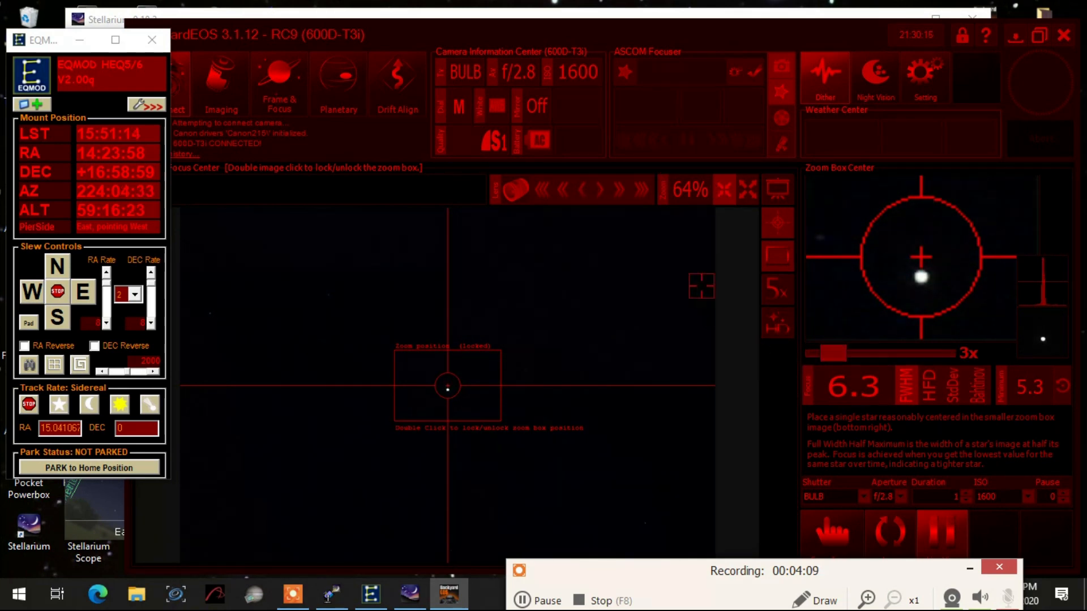
pyautogui.click(578, 197)
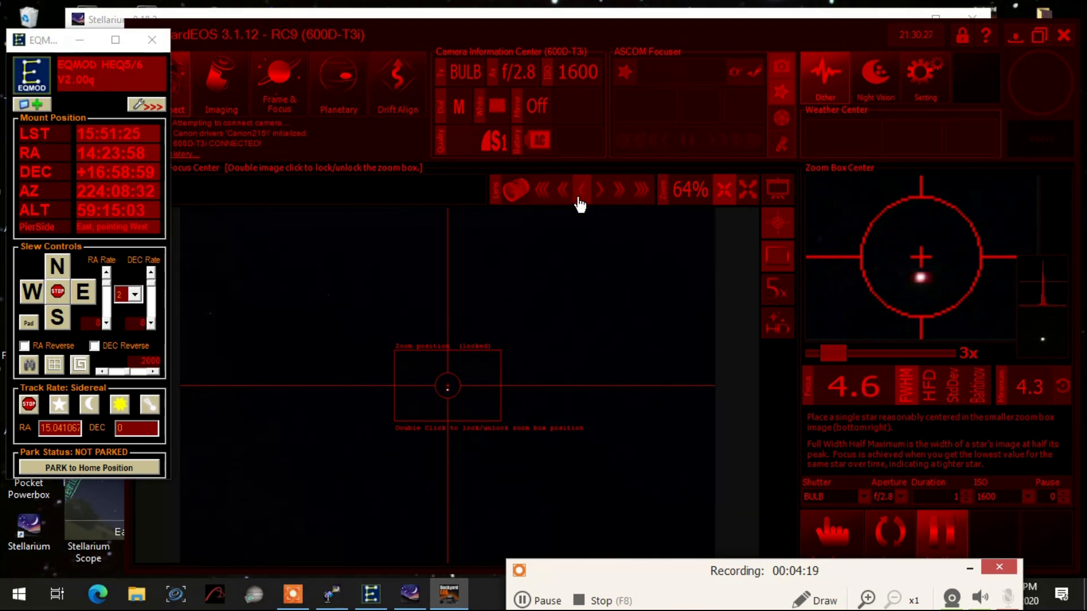
pyautogui.click(602, 195)
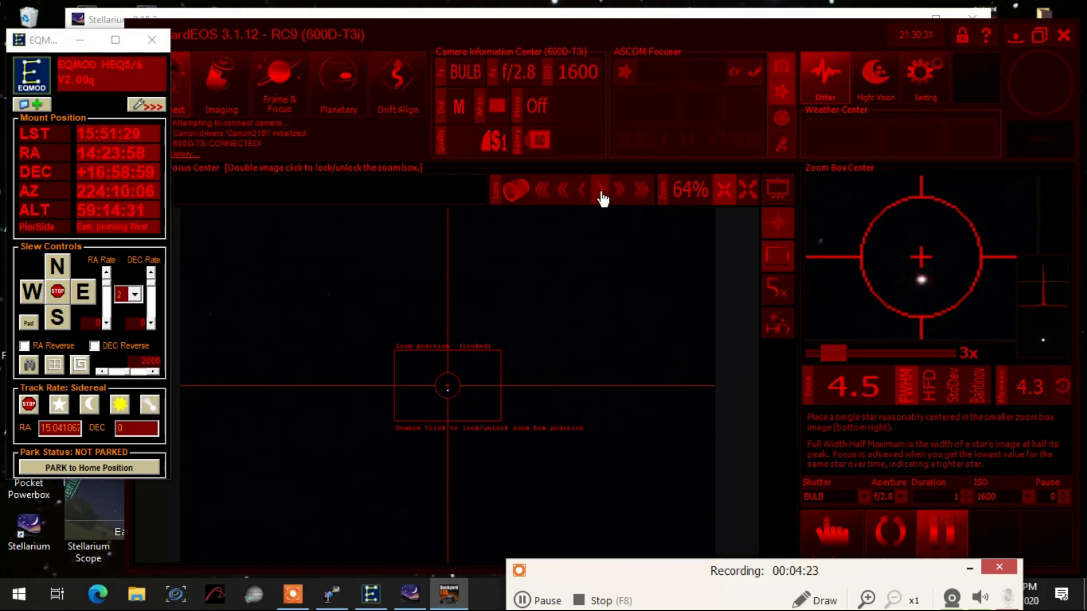
pyautogui.click(601, 195)
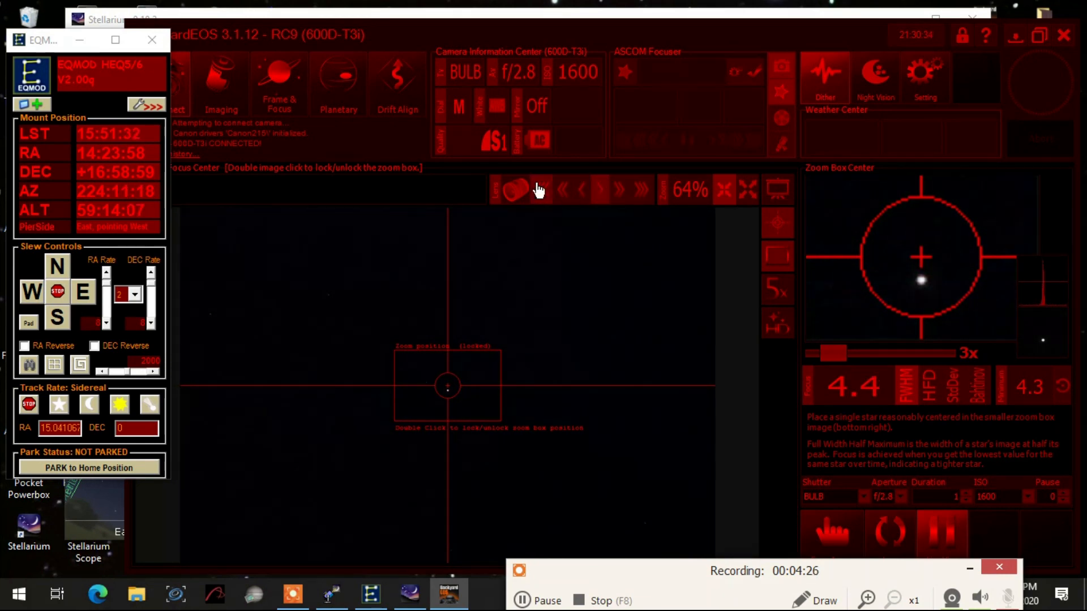
pyautogui.click(581, 192)
pyautogui.click(581, 193)
# - Nudge the mount east and west at slew rate 2 to centre Arcturus on the zoom box crosshair
pyautogui.click(80, 291)
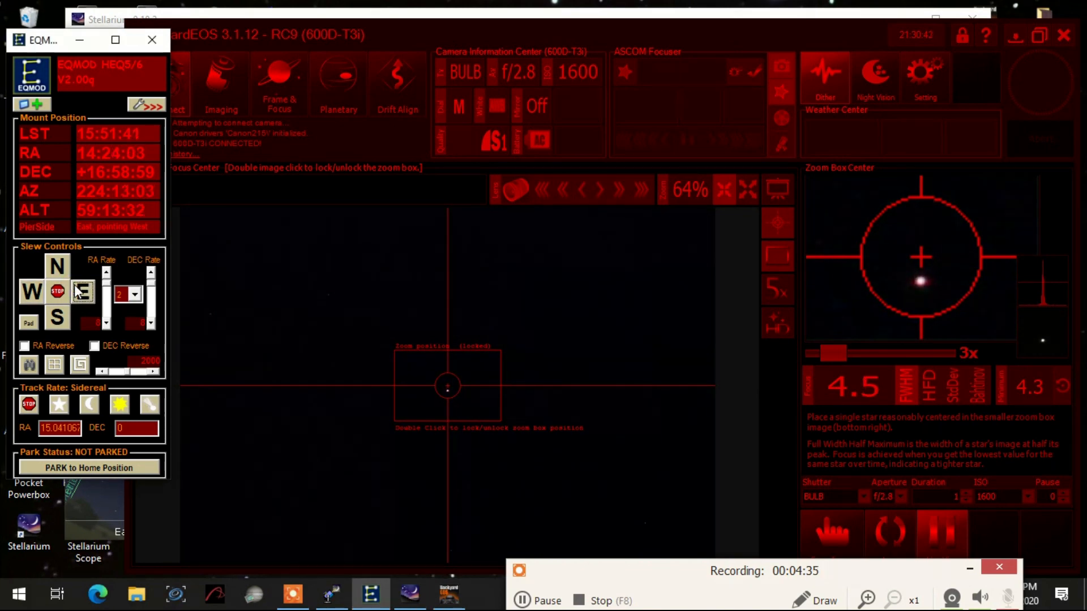
pyautogui.click(33, 290)
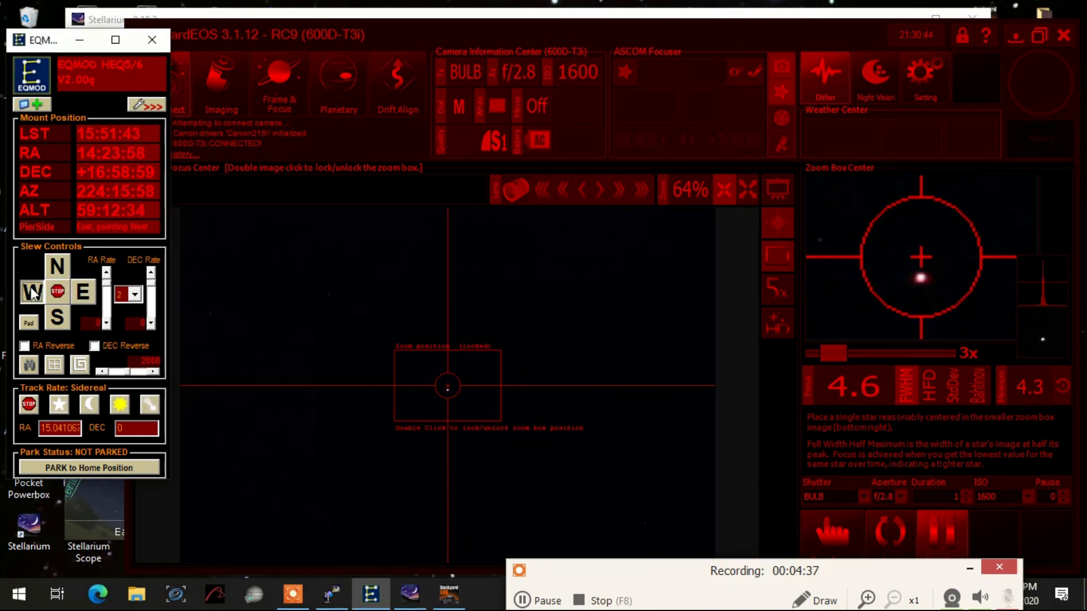
pyautogui.click(32, 291)
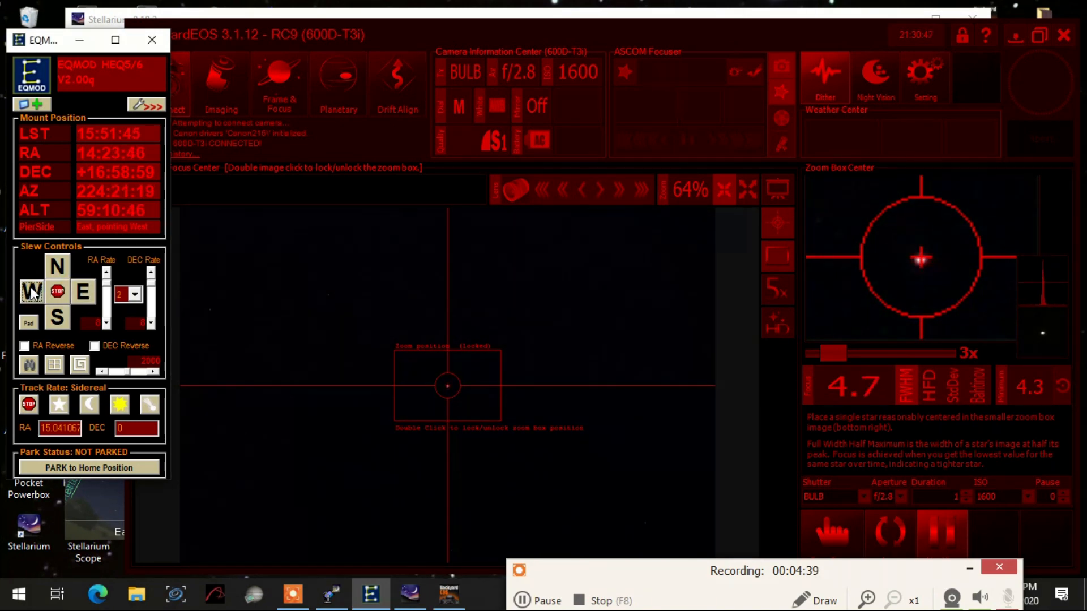
# - Refine the lens focus in the smallest steps to bring Arcturus's FWHM back down toward its minimum
pyautogui.click(585, 196)
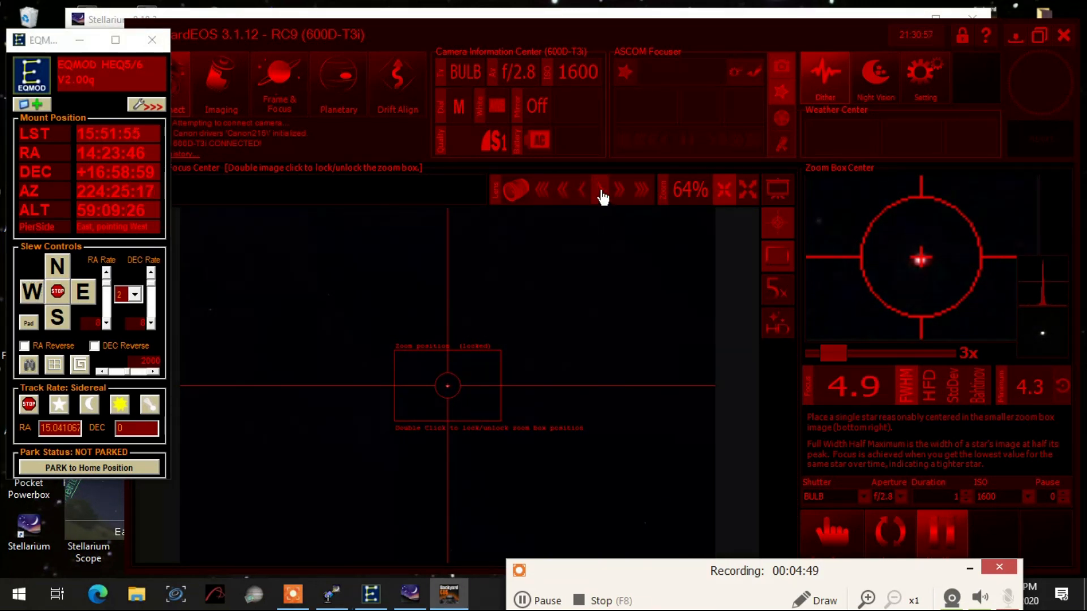
pyautogui.click(603, 195)
pyautogui.click(603, 196)
pyautogui.click(602, 195)
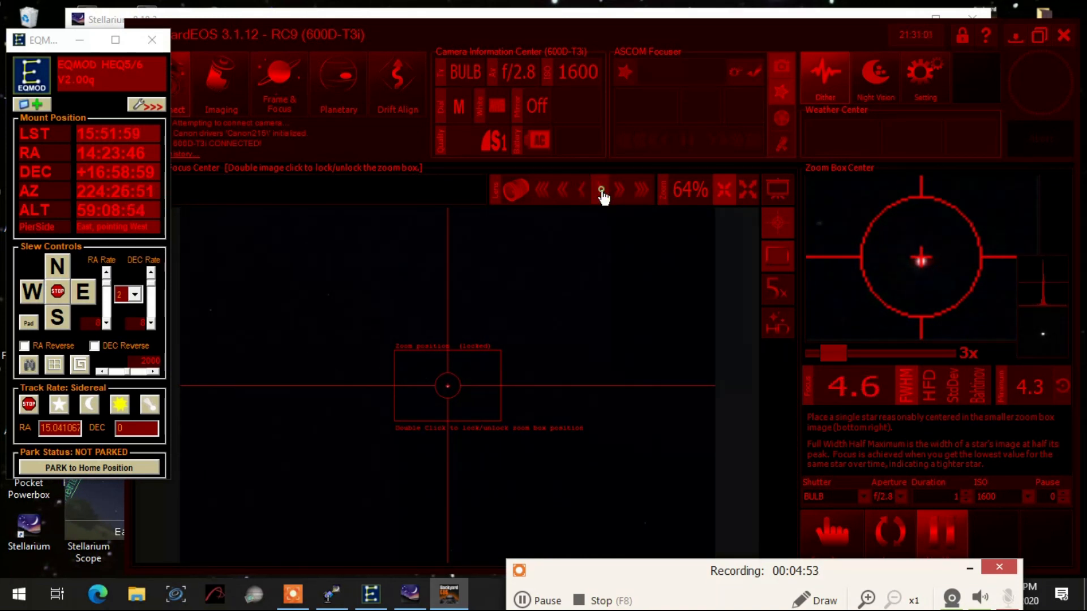
pyautogui.click(602, 195)
pyautogui.click(602, 196)
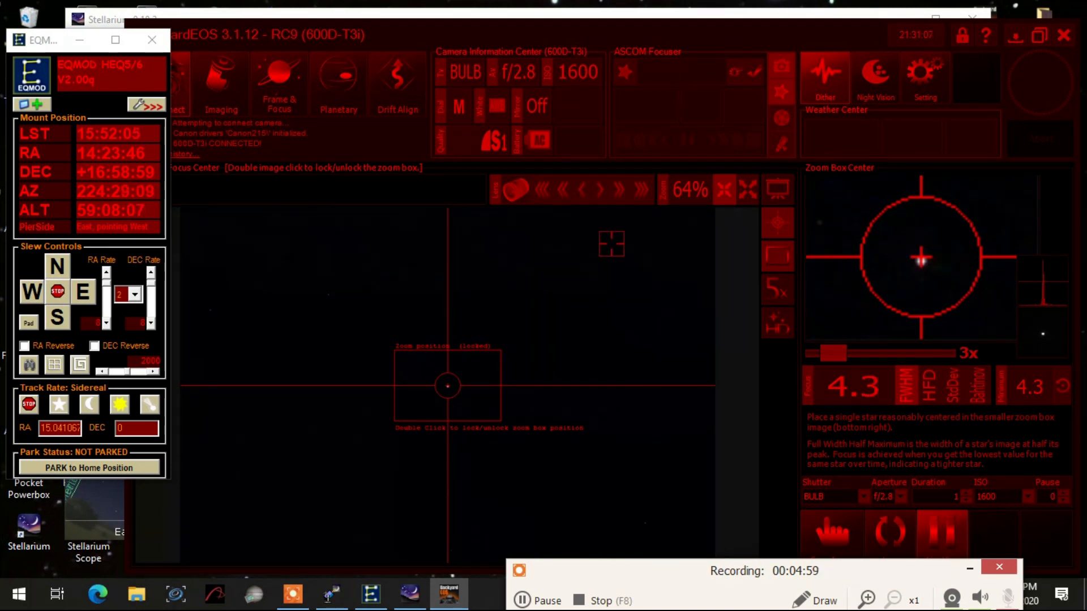
# - Switch to Stellarium and sync the mount's position on the selected star Arcturus
pyautogui.click(410, 593)
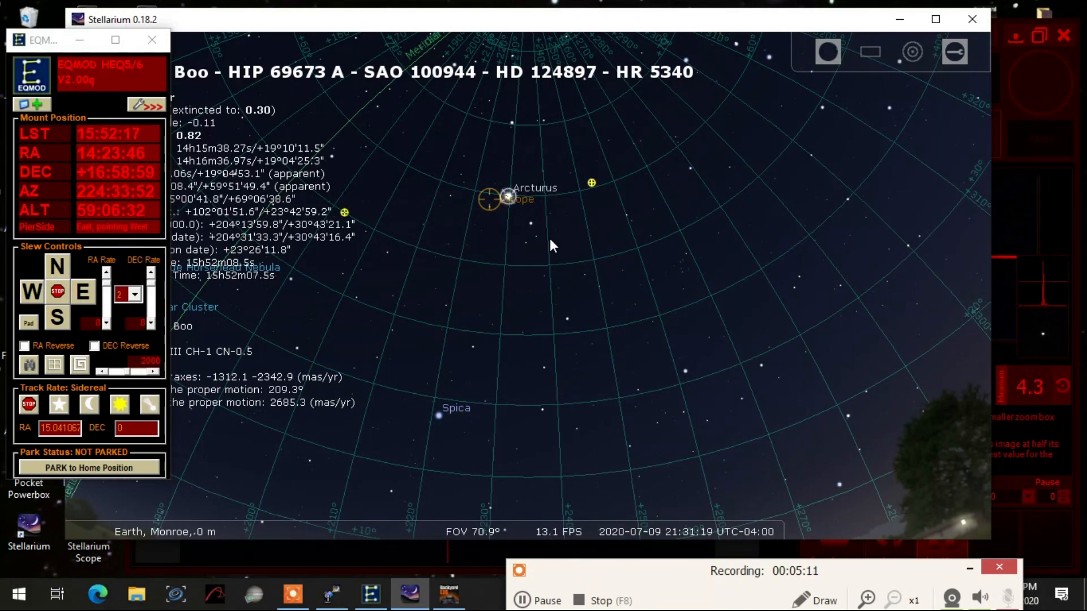
pyautogui.hotkey('ctrl', '1')
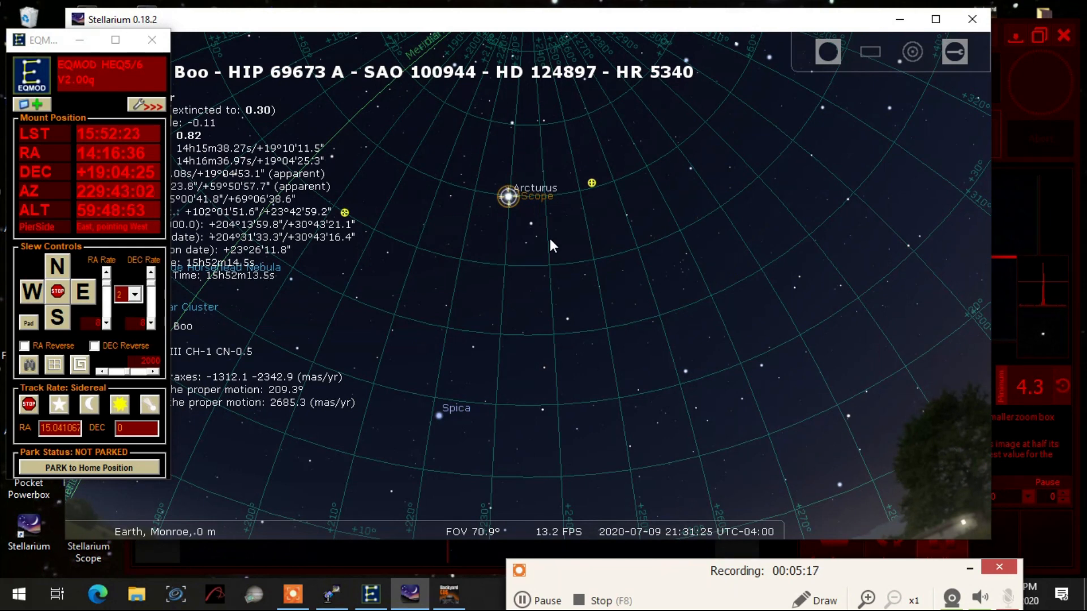
# - Select globular cluster M 3 in Stellarium, move the EQMOD window clear of its object details, and slew the mount to the cluster
pyautogui.click(592, 182)
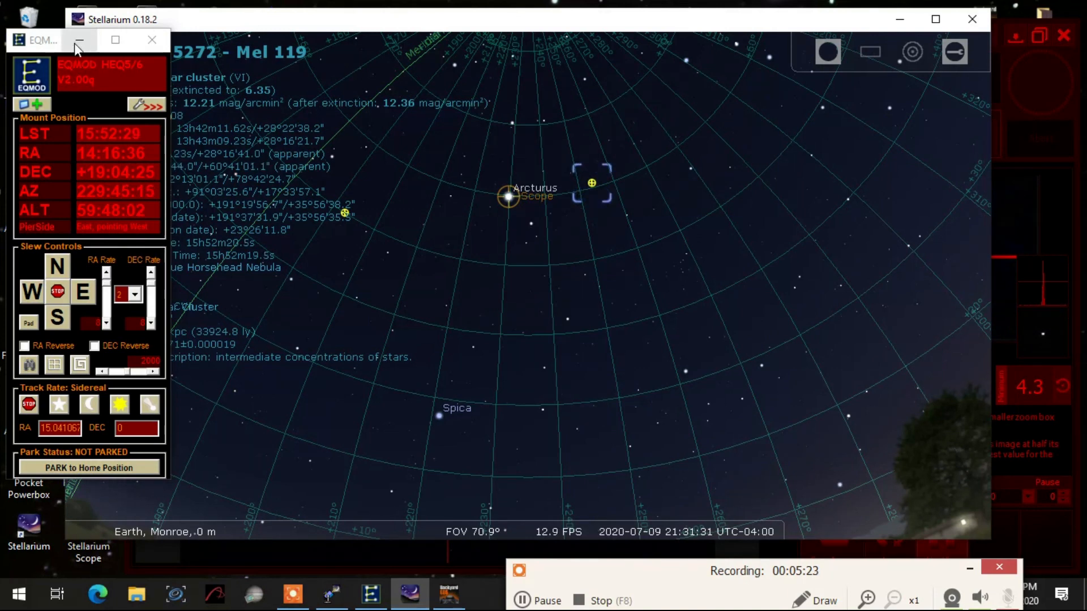
pyautogui.moveTo(57, 43); pyautogui.dragTo(38, 174)
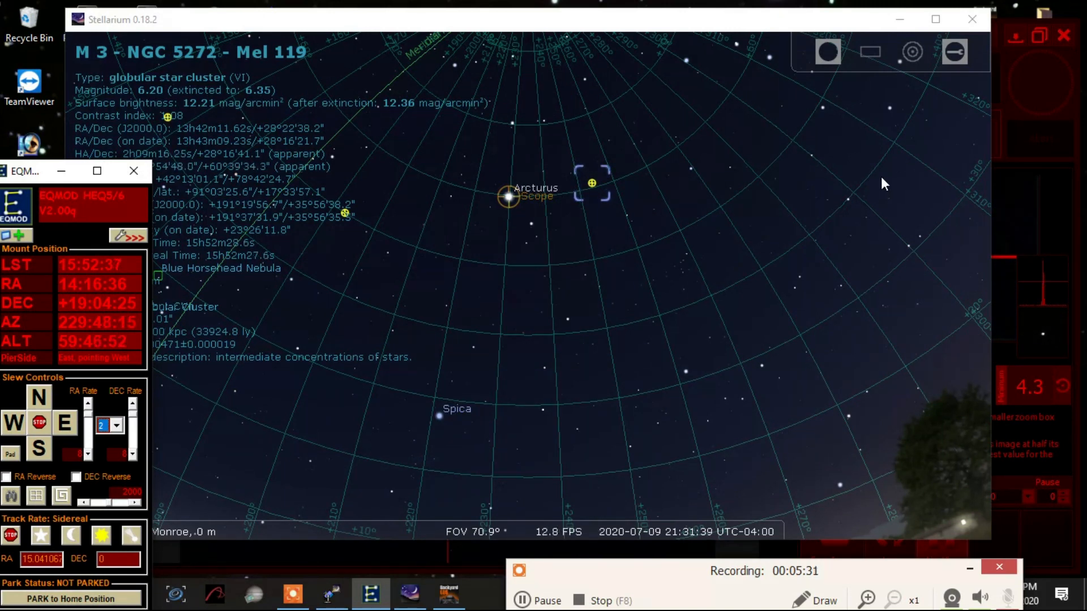
pyautogui.click(654, 189)
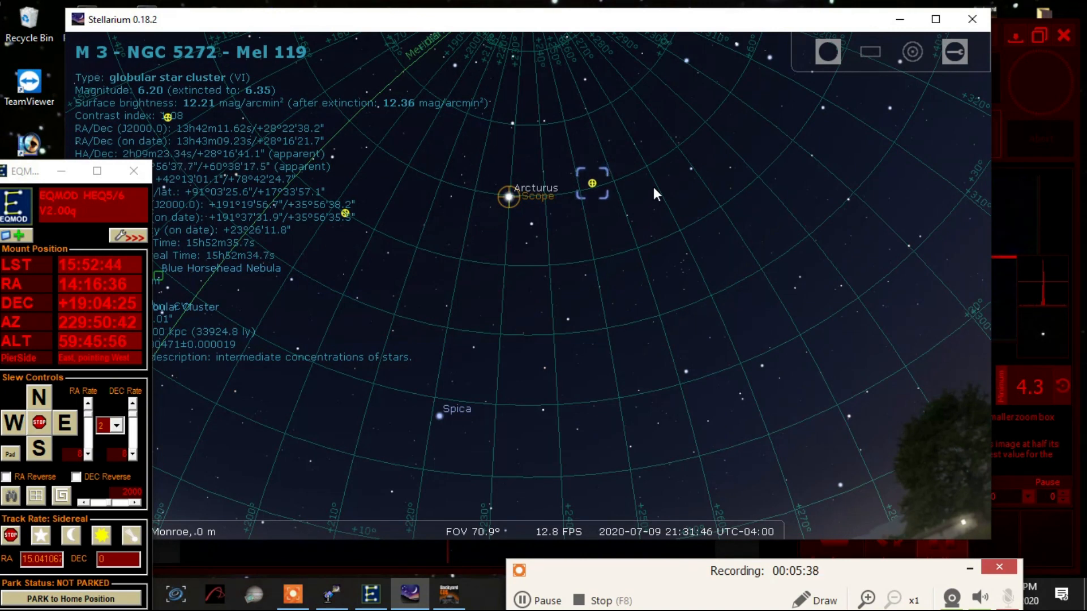
pyautogui.hotkey('ctrl', '1')
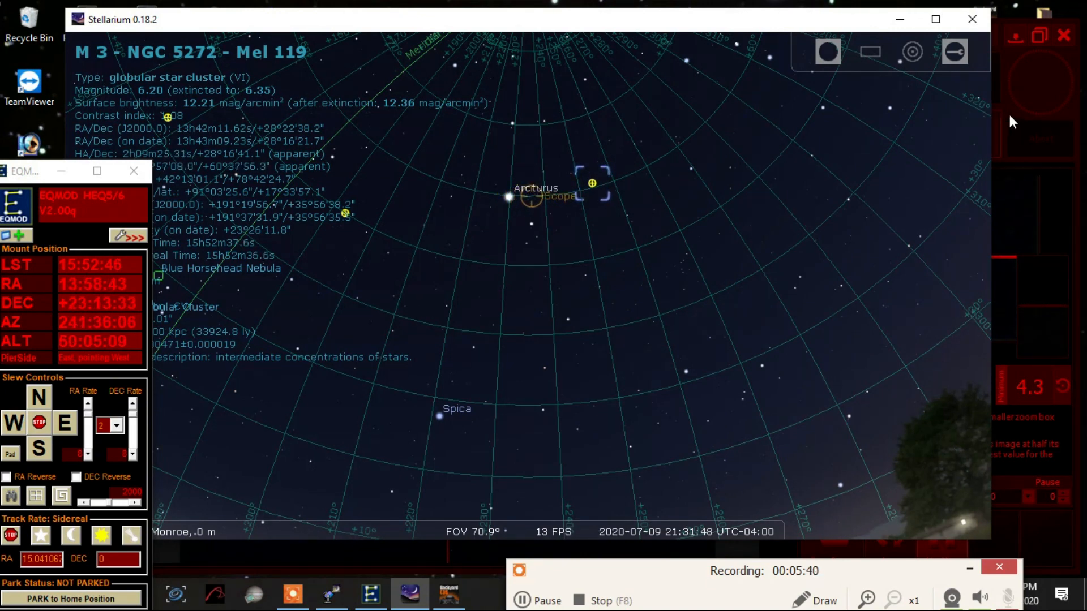
# - Move the Stellarium window aside, switch to BackyardEOS and reposition its window so its imaging controls are accessible
pyautogui.moveTo(787, 23); pyautogui.dragTo(733, 85)
pyautogui.click(734, 41)
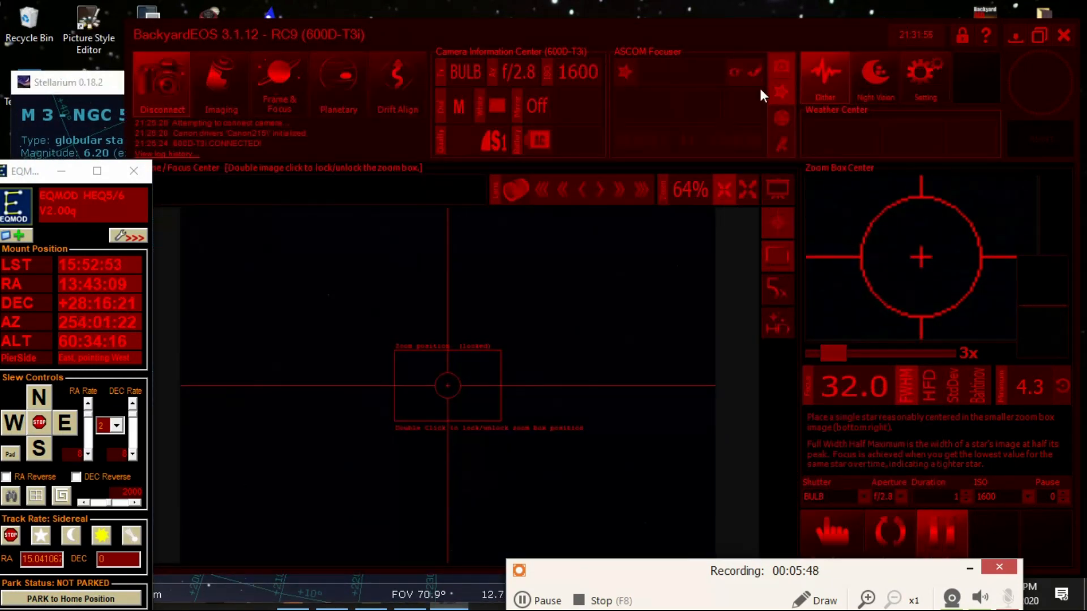
pyautogui.moveTo(748, 39); pyautogui.dragTo(746, 27)
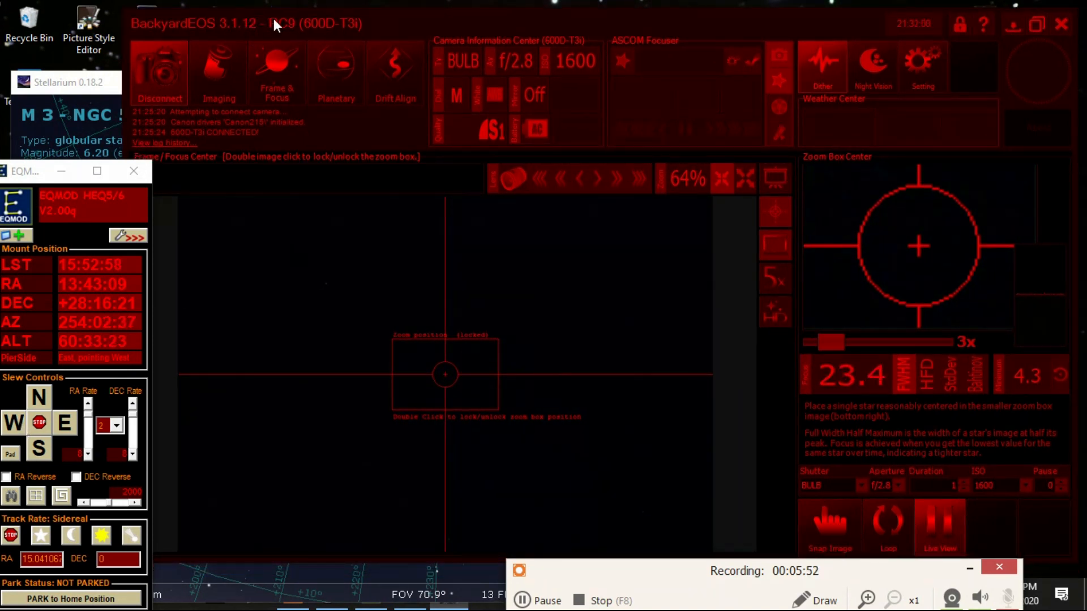
pyautogui.moveTo(372, 25); pyautogui.dragTo(395, 32)
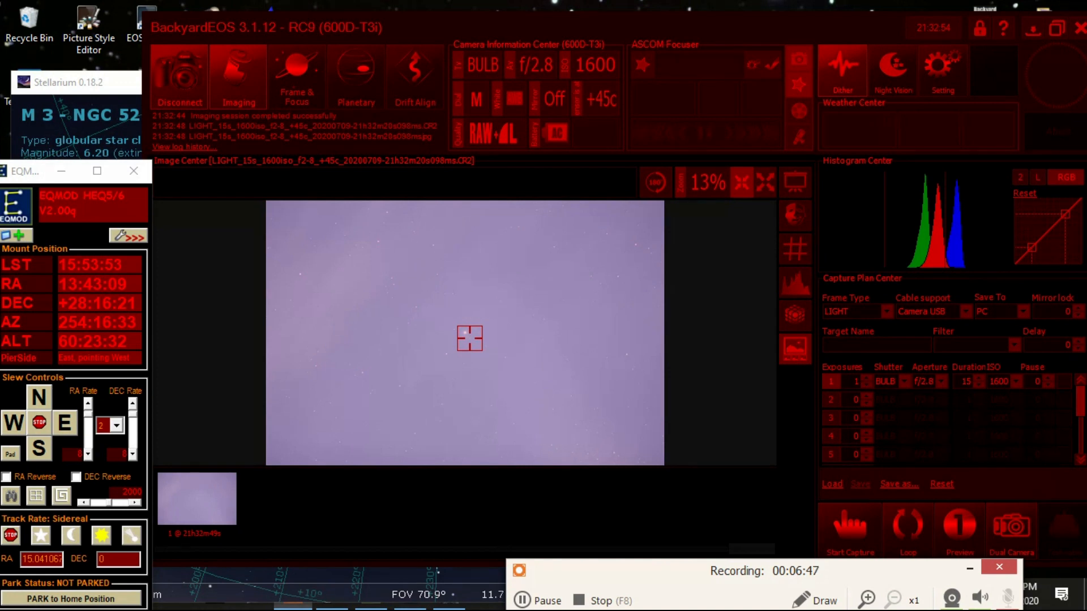
# - Zoom in on the captured 15 s M 3 frame to examine the cluster, and return to the full frame
pyautogui.scroll(5, 469, 338)
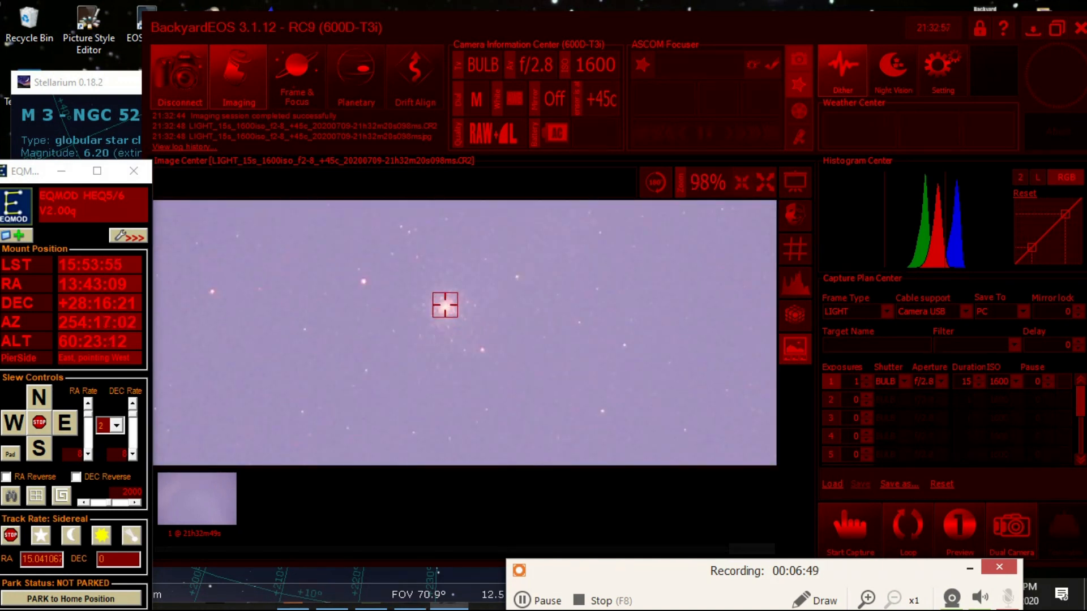
pyautogui.scroll(1, 471, 301)
pyautogui.scroll(-6, 471, 301)
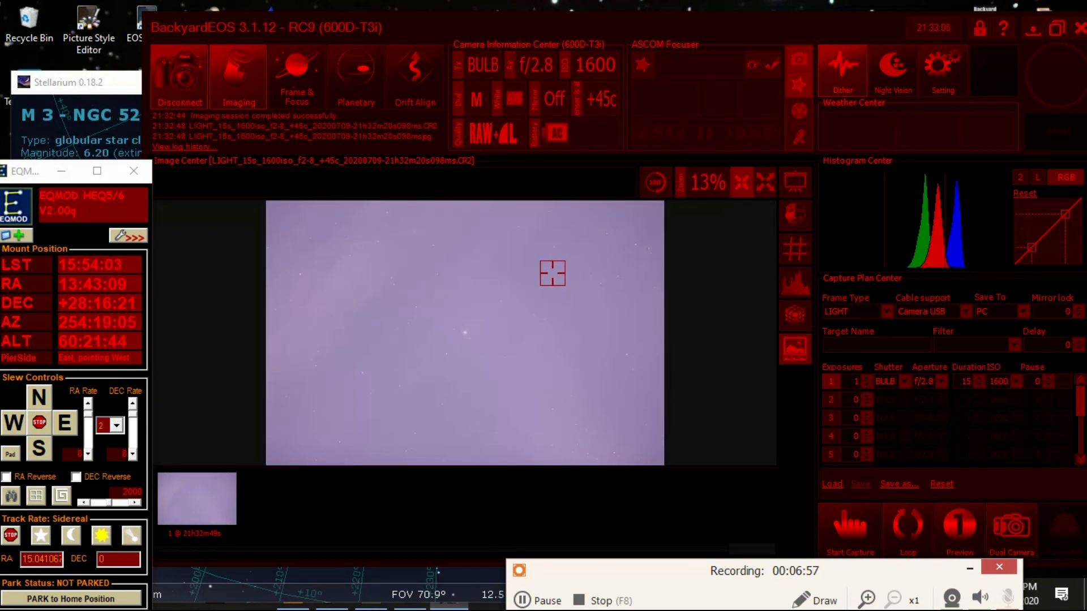
# - Select M 5 in Stellarium and slew the mount to it, and capture one 15 s light frame at ISO 1600 in BackyardEOS
pyautogui.click(101, 86)
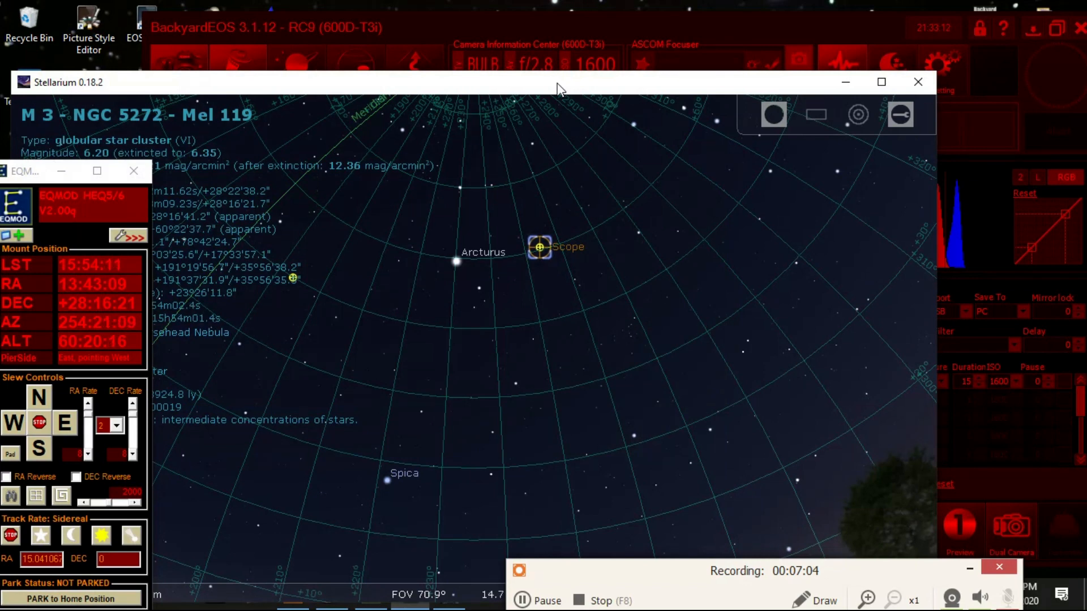
pyautogui.click(293, 276)
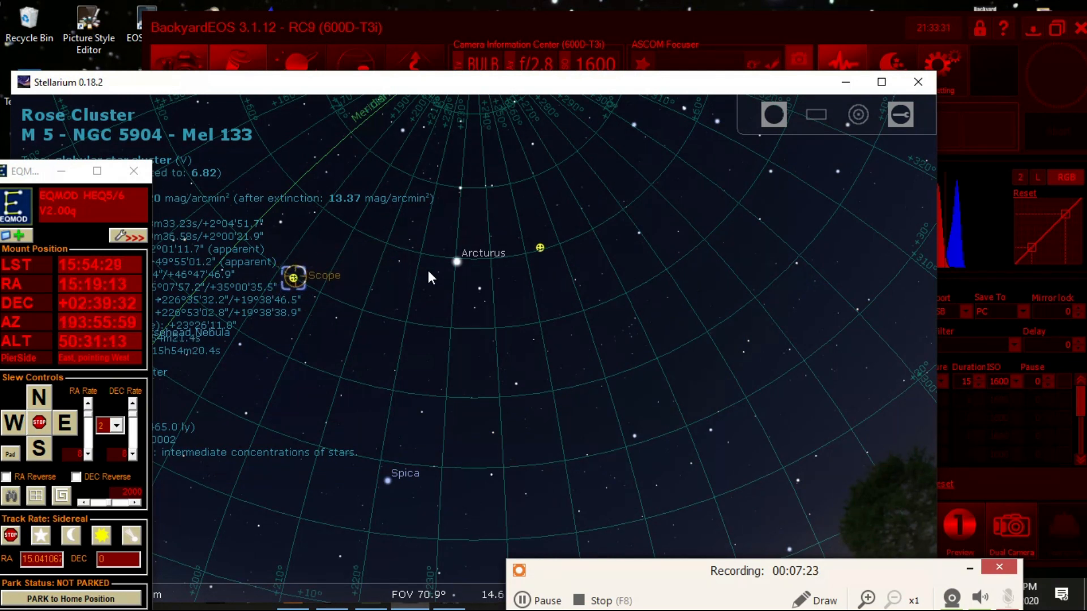
pyautogui.click(726, 32)
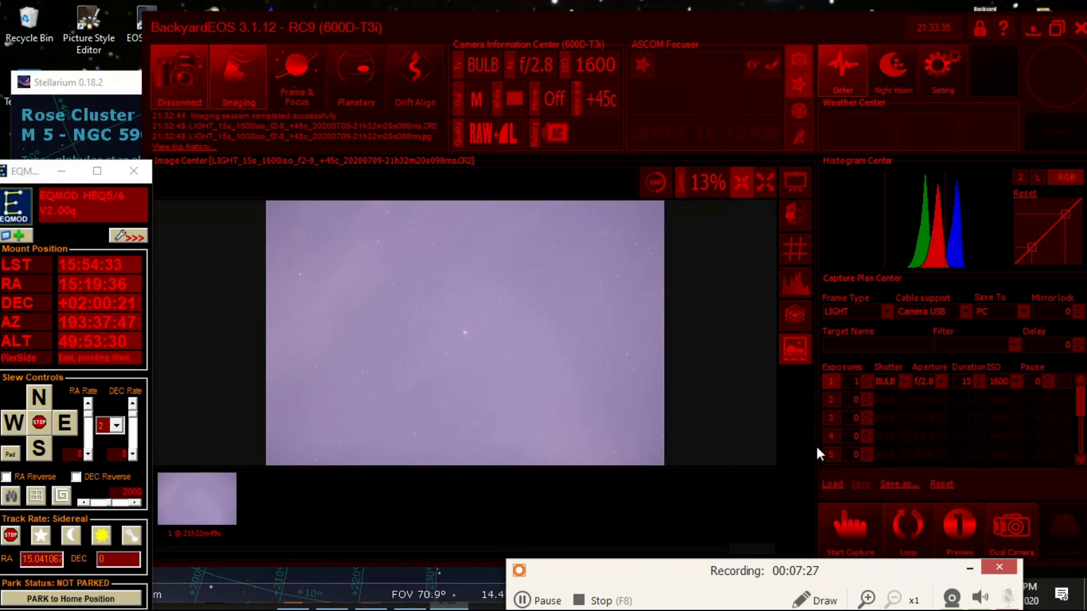
pyautogui.click(865, 532)
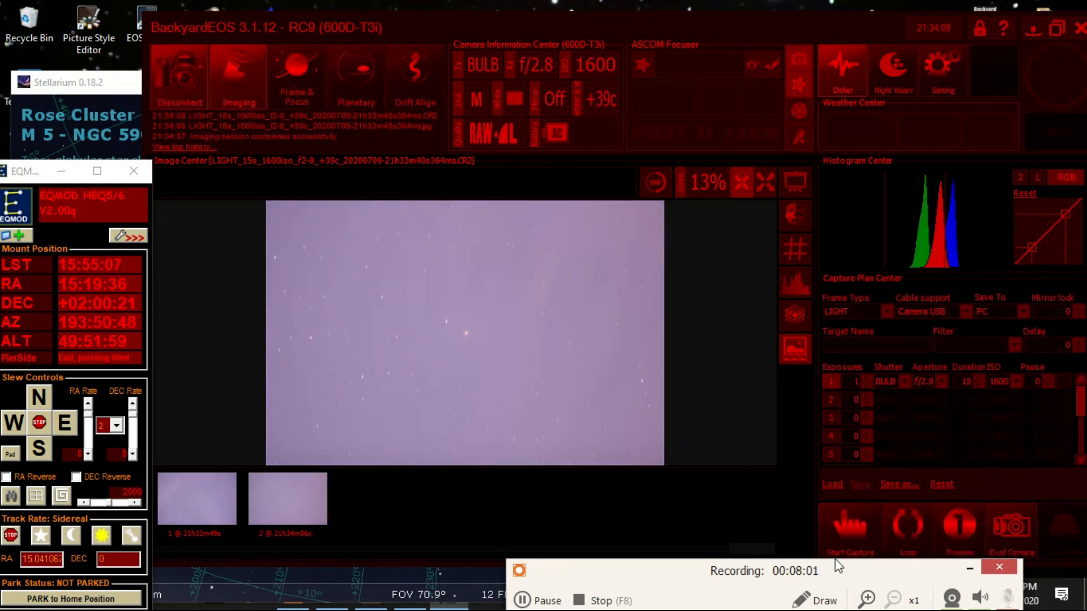
# - Examine the cluster and star shapes in the M 5 frame up close, and start another capture with the same settings
pyautogui.scroll(5, 462, 345)
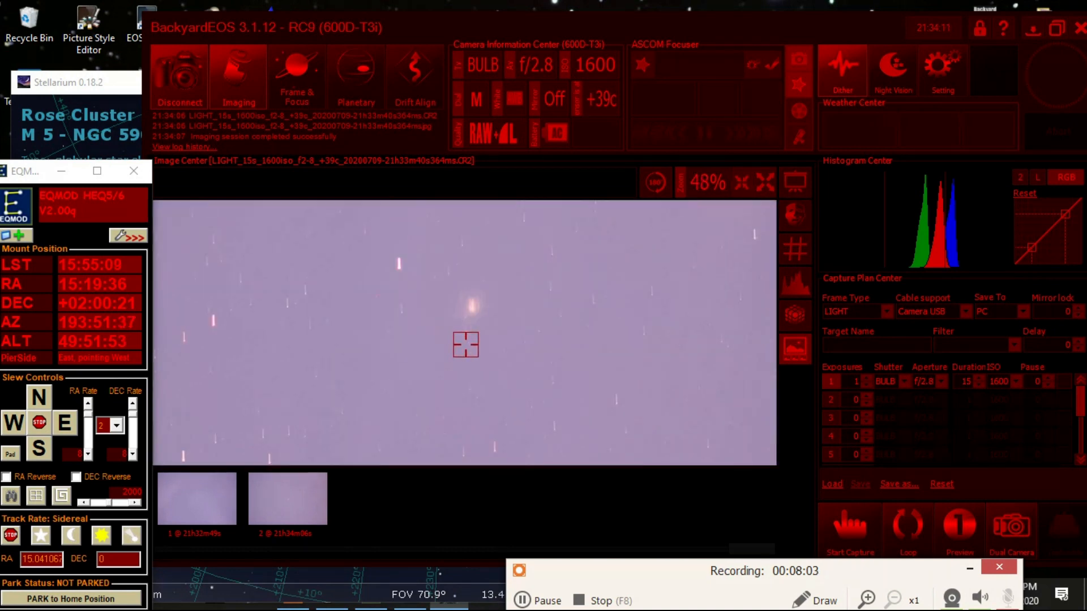
pyautogui.scroll(3, 490, 309)
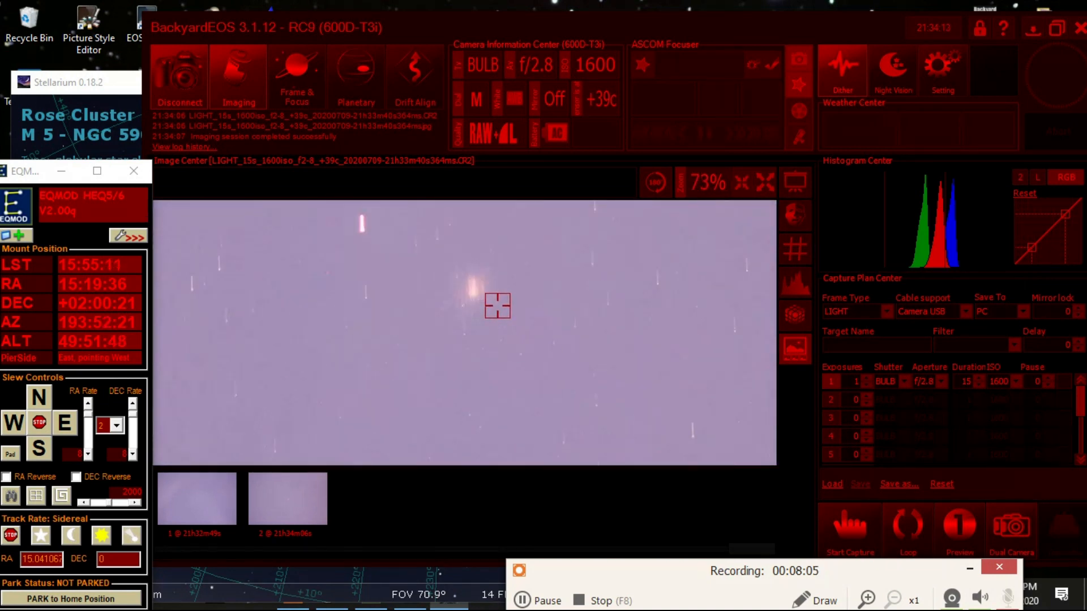
pyautogui.scroll(-8, 493, 296)
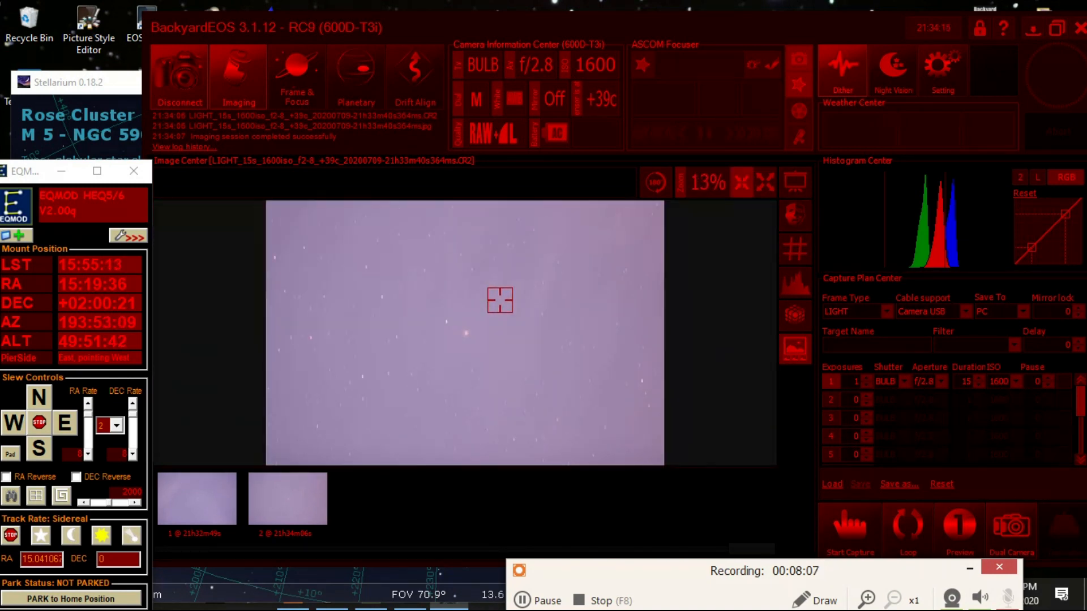
pyautogui.scroll(1, 495, 332)
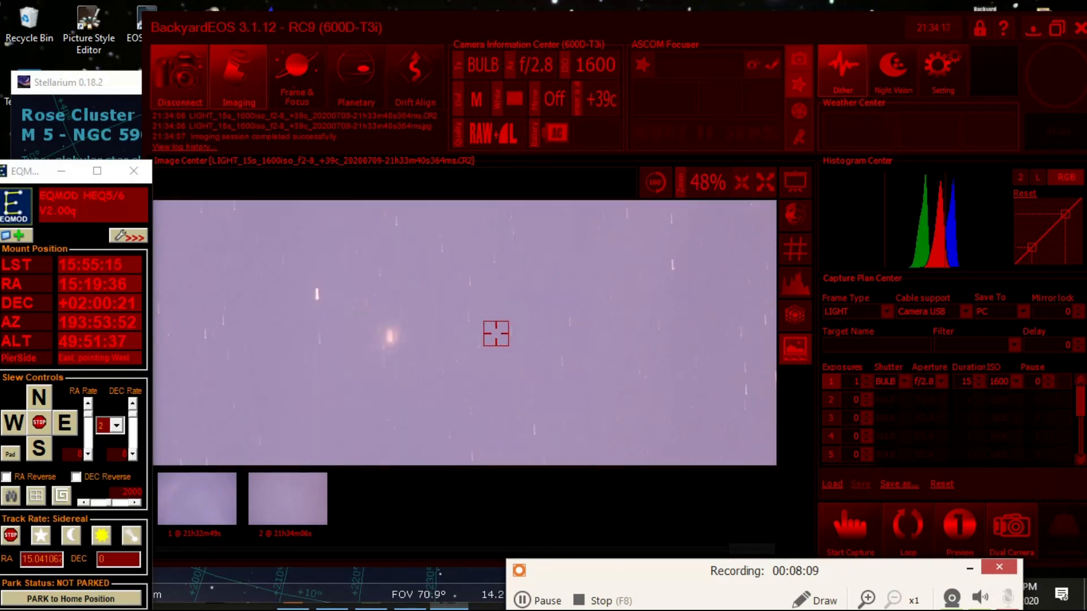
pyautogui.scroll(-1, 496, 334)
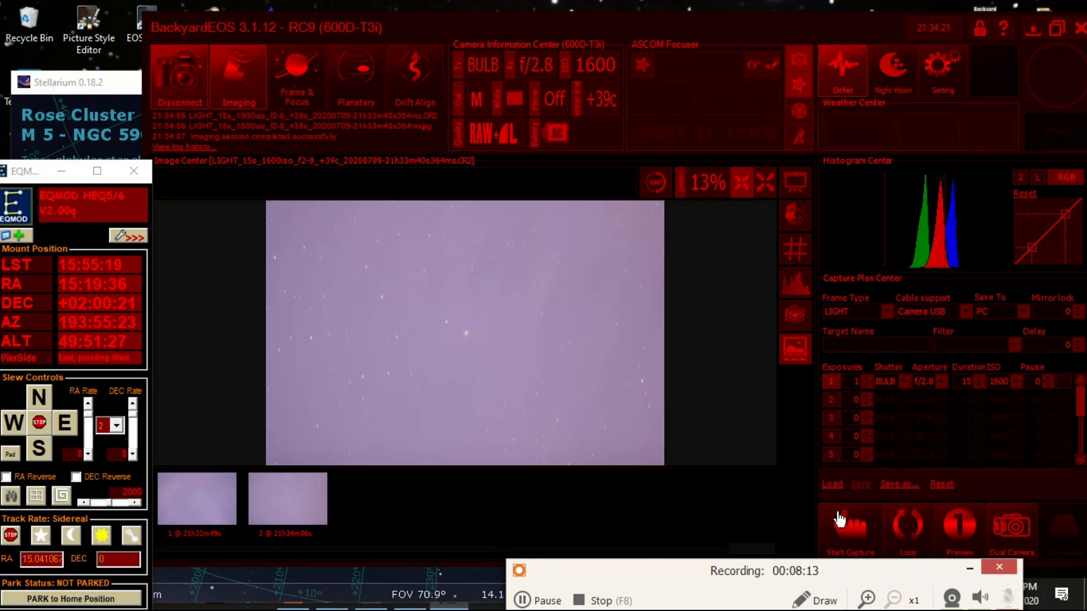
pyautogui.click(856, 544)
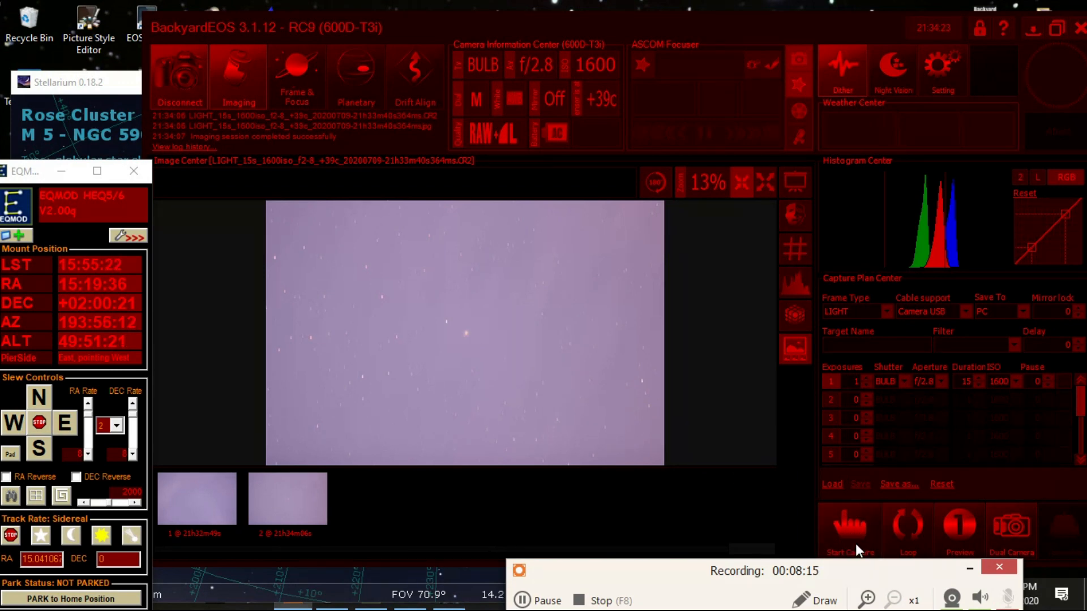